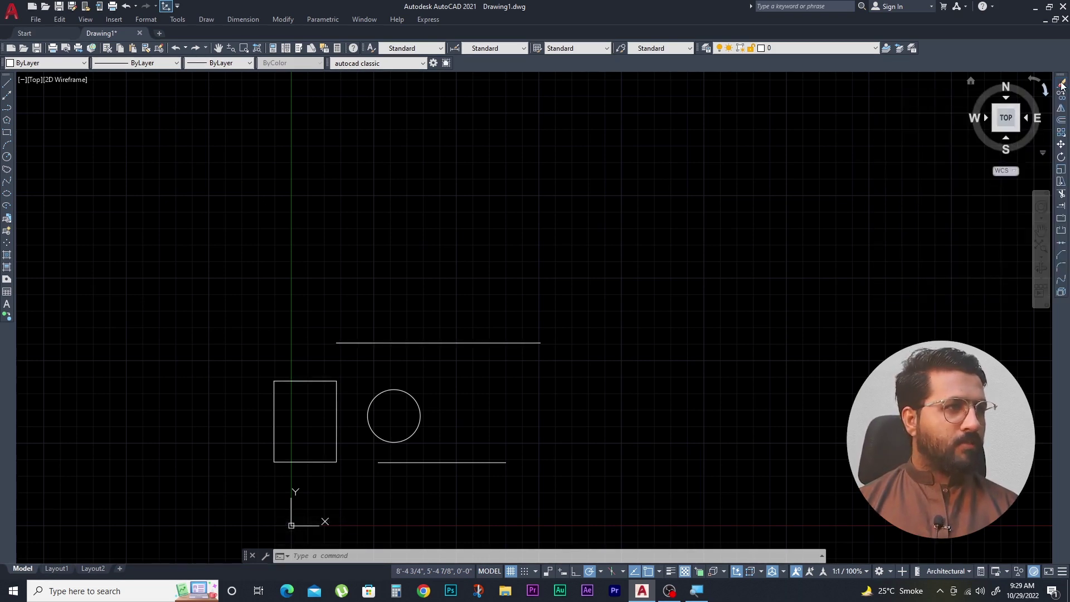
# Step: Start erasing the circle, then cancel and keep it
pyautogui.click(1061, 83)
pyautogui.press('Escape')
pyautogui.press('Escape')
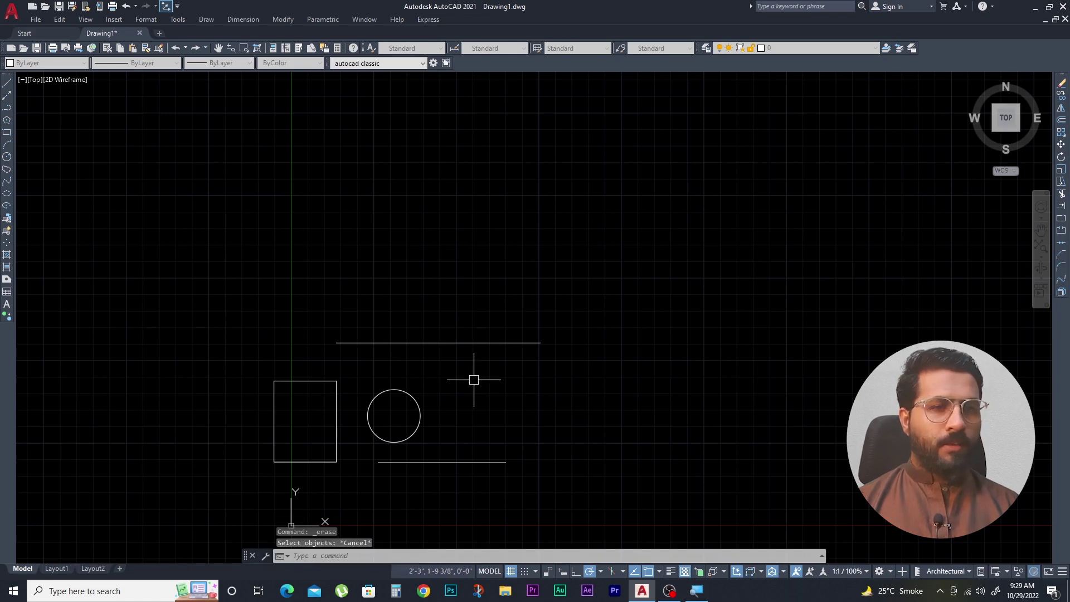
pyautogui.press('Escape')
pyautogui.write('e')
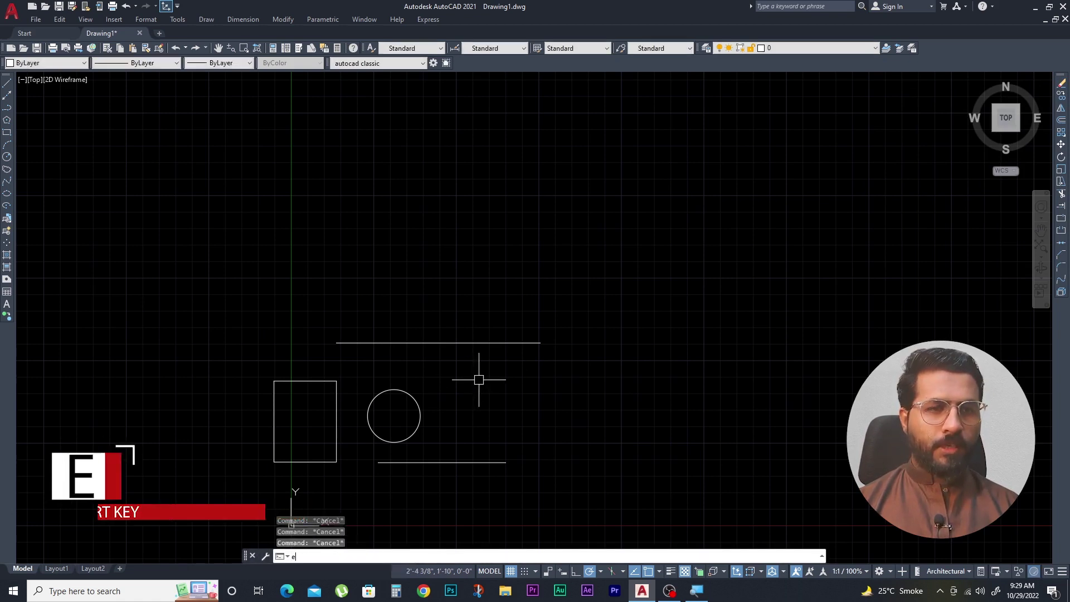
pyautogui.press('Return')
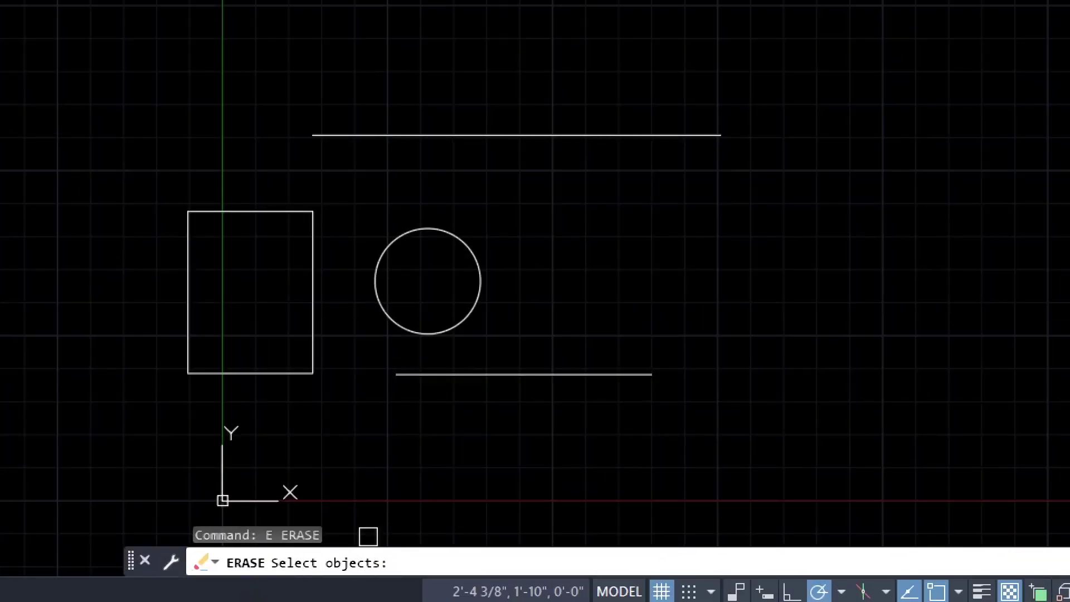
pyautogui.click(505, 215)
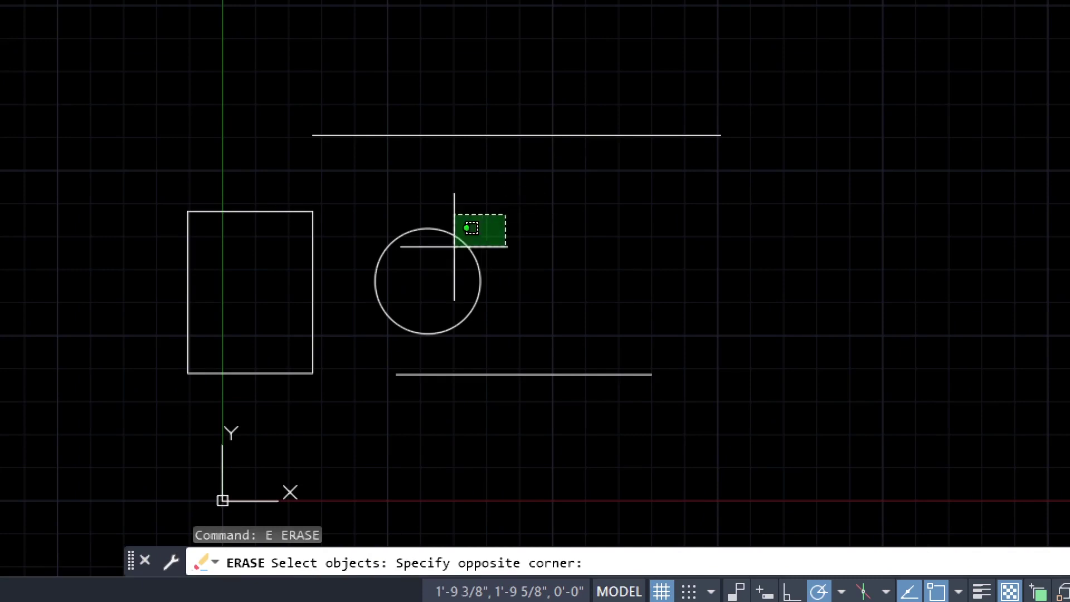
pyautogui.click(431, 265)
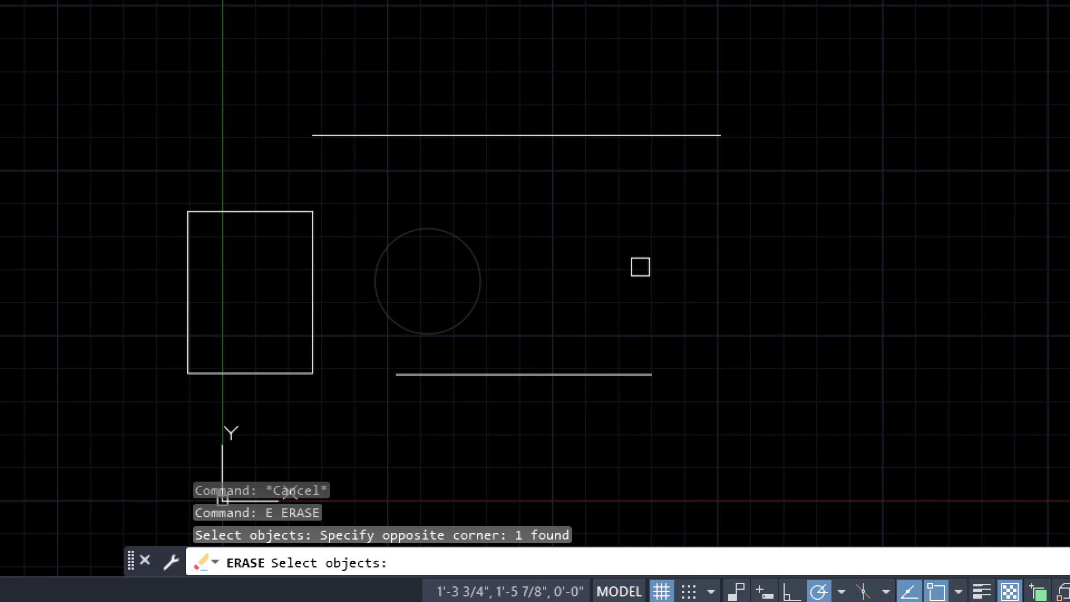
pyautogui.press('Escape')
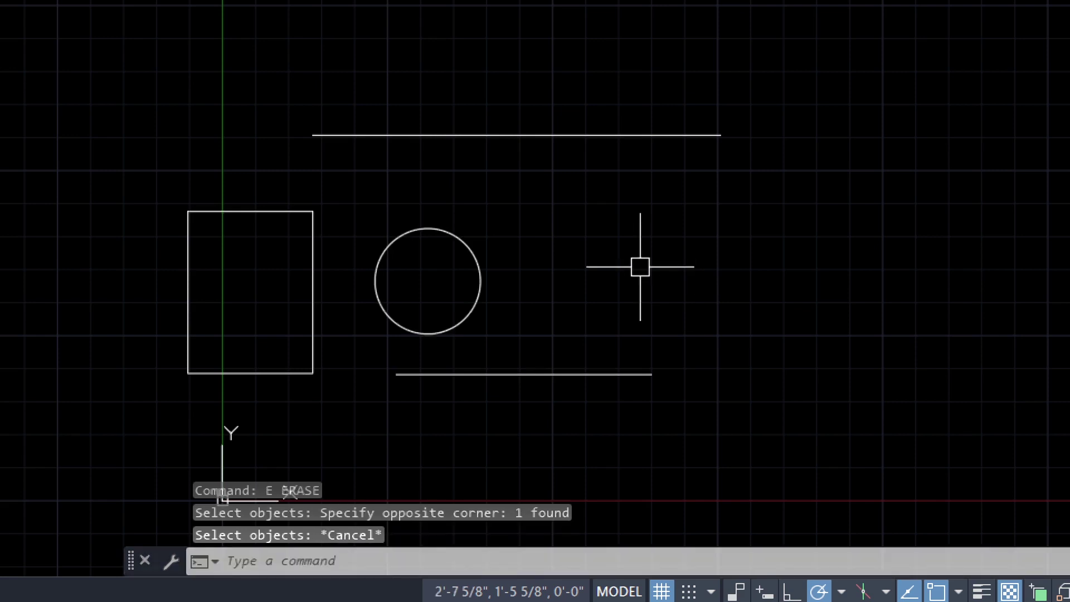
# Step: Erase the circle selected with a window drag
pyautogui.write('e')
pyautogui.press('Return')
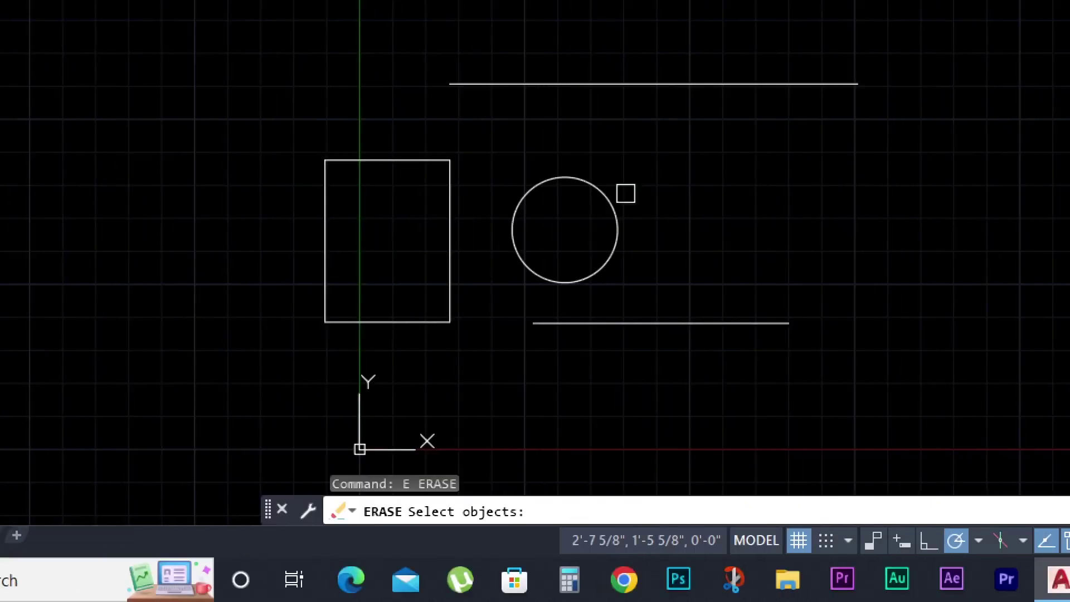
pyautogui.moveTo(709, 183); pyautogui.dragTo(510, 224)
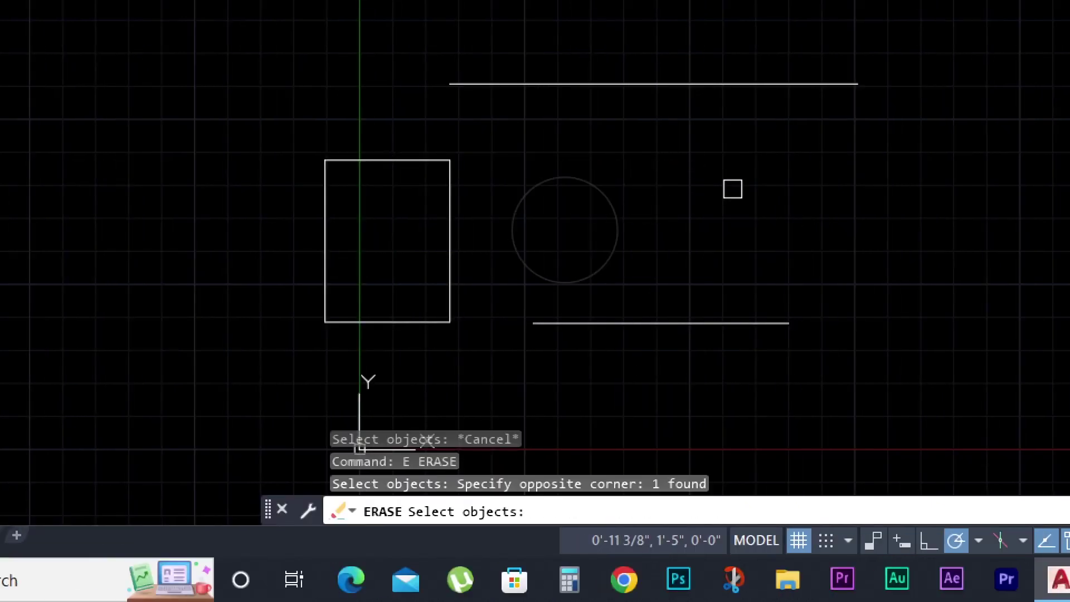
pyautogui.press('Return')
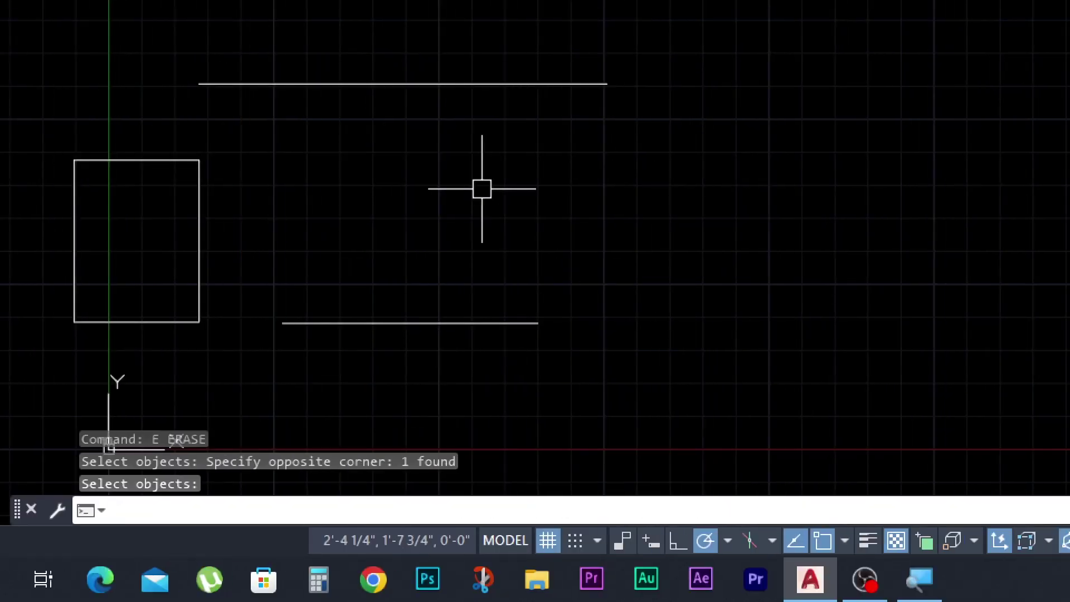
pyautogui.press('Escape')
pyautogui.press('Escape')
pyautogui.press('Escape')
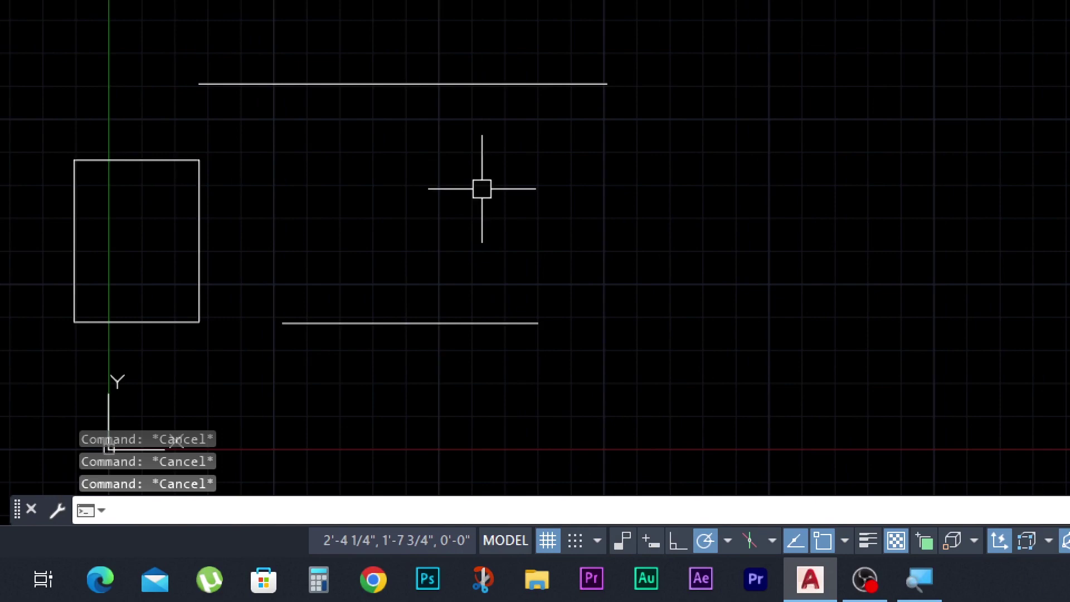
pyautogui.press('Escape')
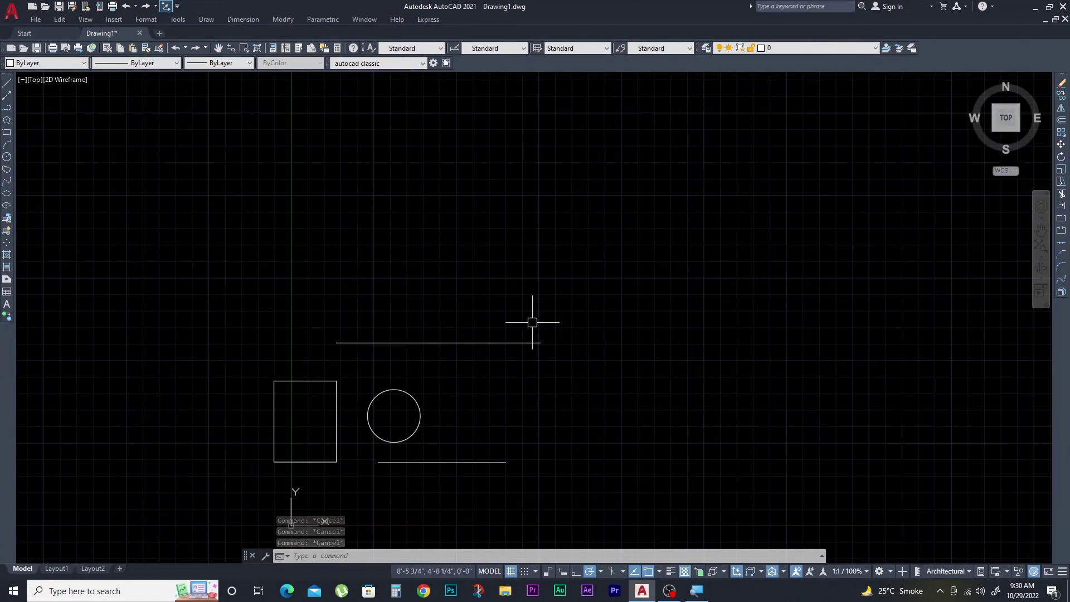
# Step: Copy the circle from its centre onto the lower line's right endpoint
pyautogui.write('c')
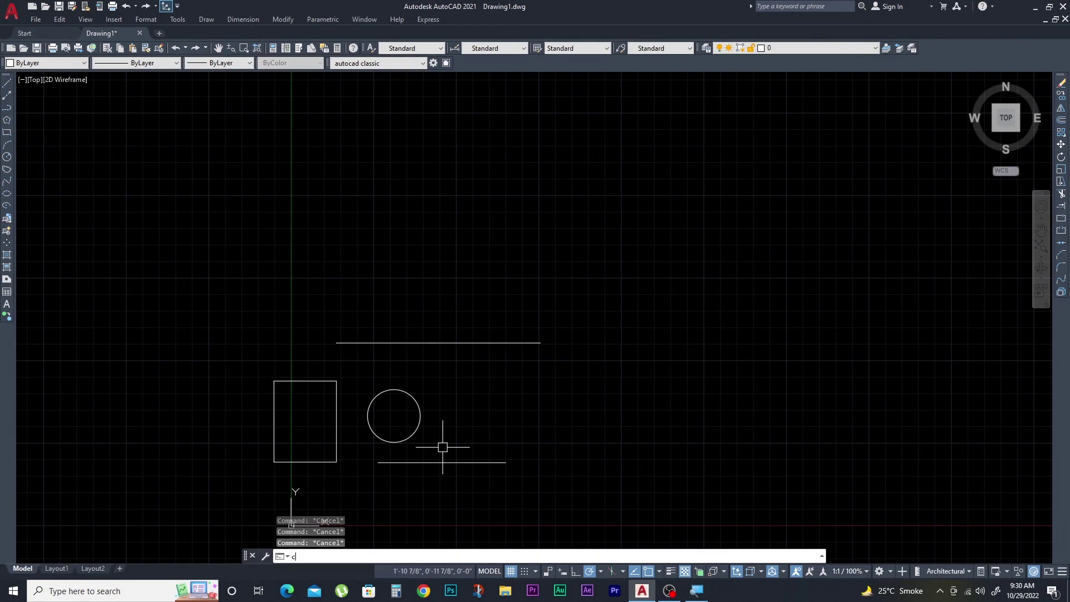
pyautogui.write('o')
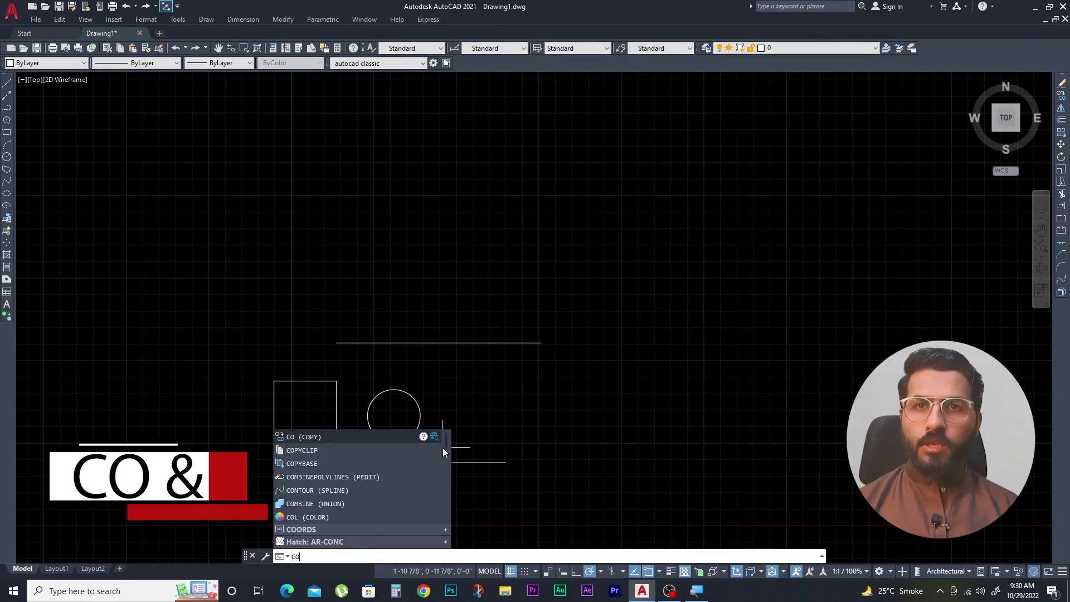
pyautogui.press('BackSpace')
pyautogui.press('BackSpace')
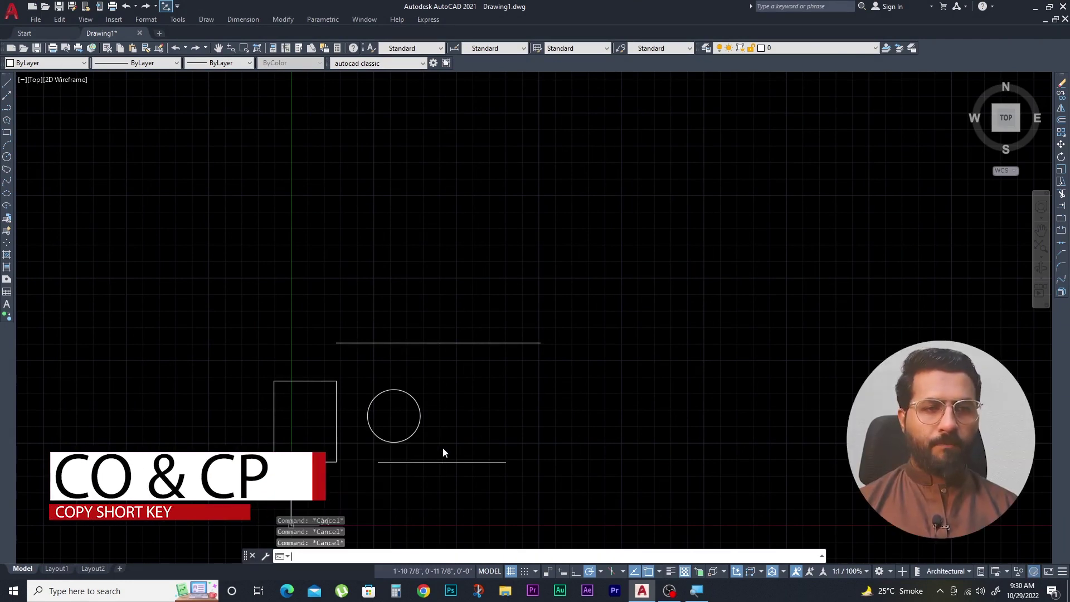
pyautogui.write('CO')
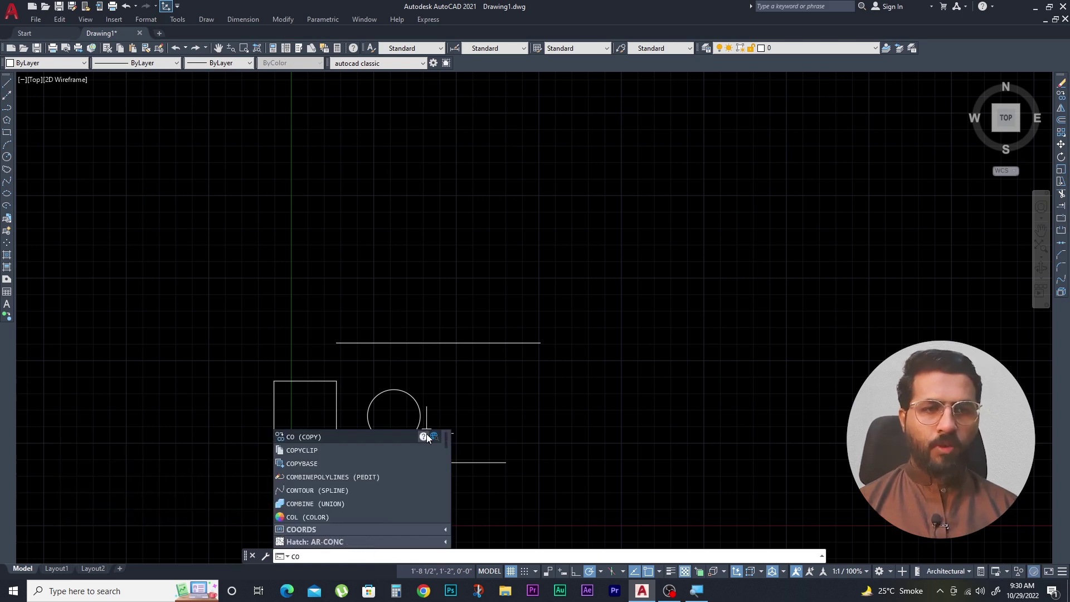
pyautogui.press('Return')
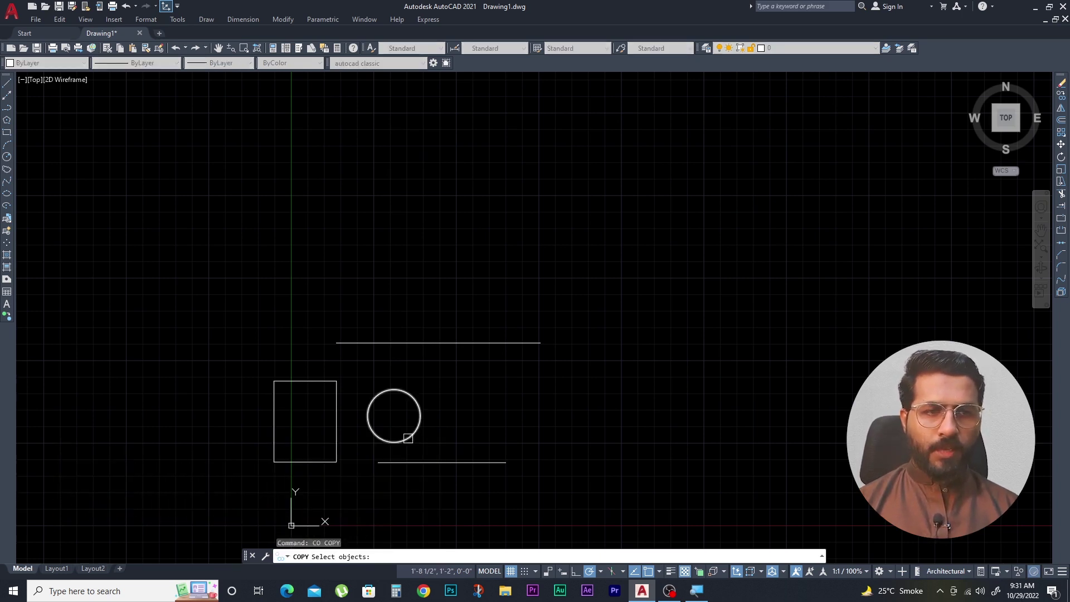
pyautogui.click(438, 386)
pyautogui.click(410, 406)
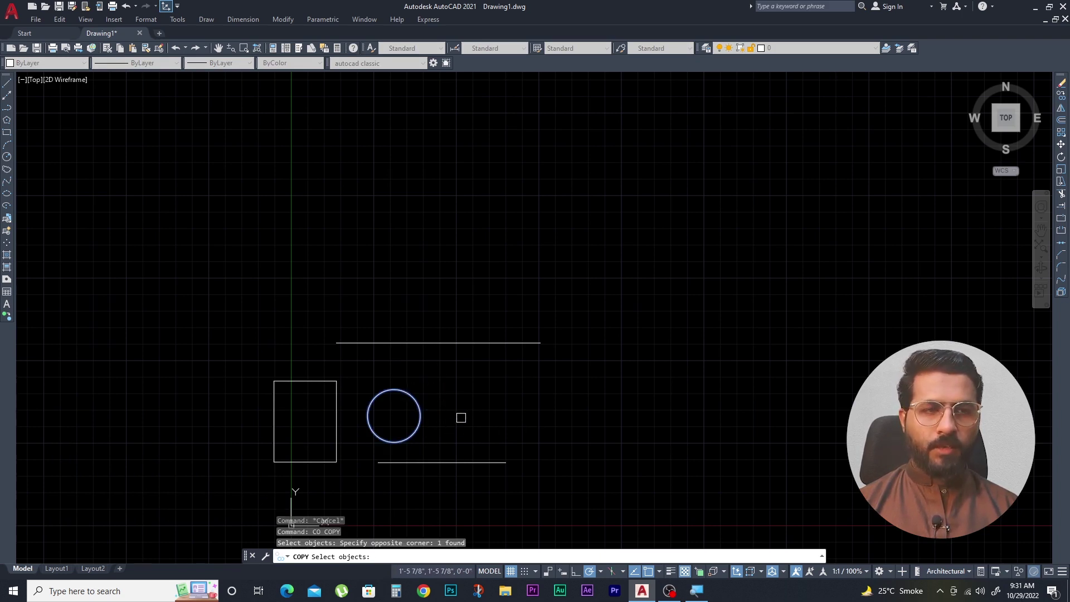
pyautogui.press('Return')
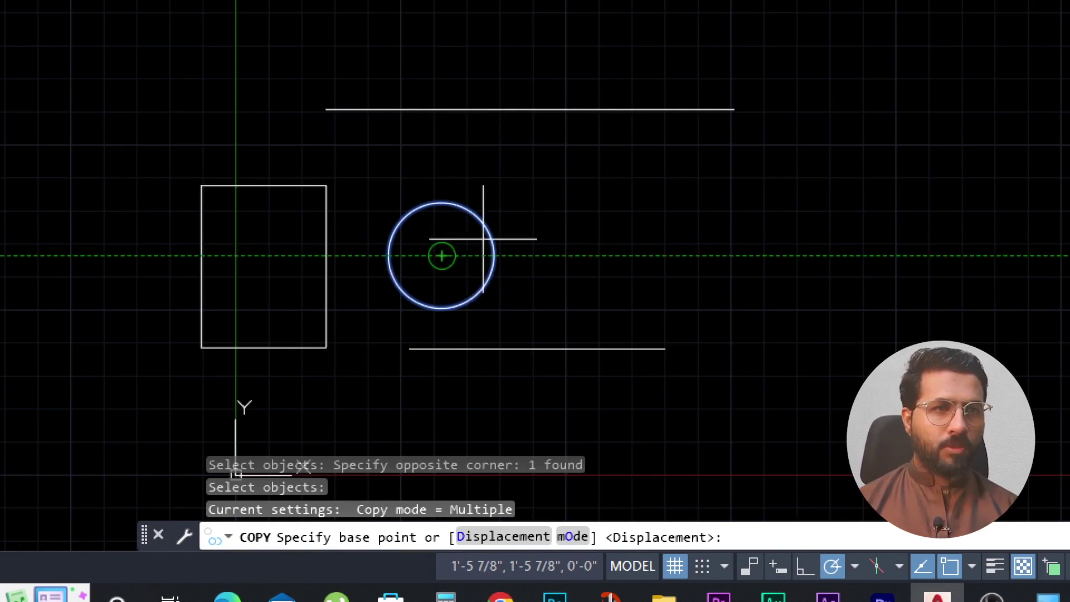
pyautogui.click(441, 255)
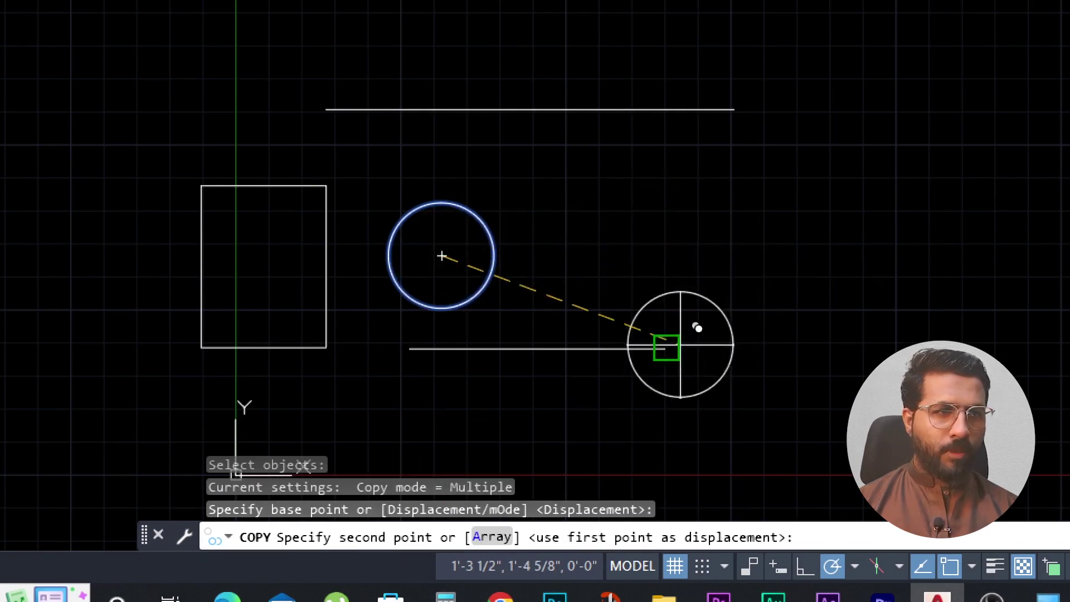
pyautogui.click(666, 348)
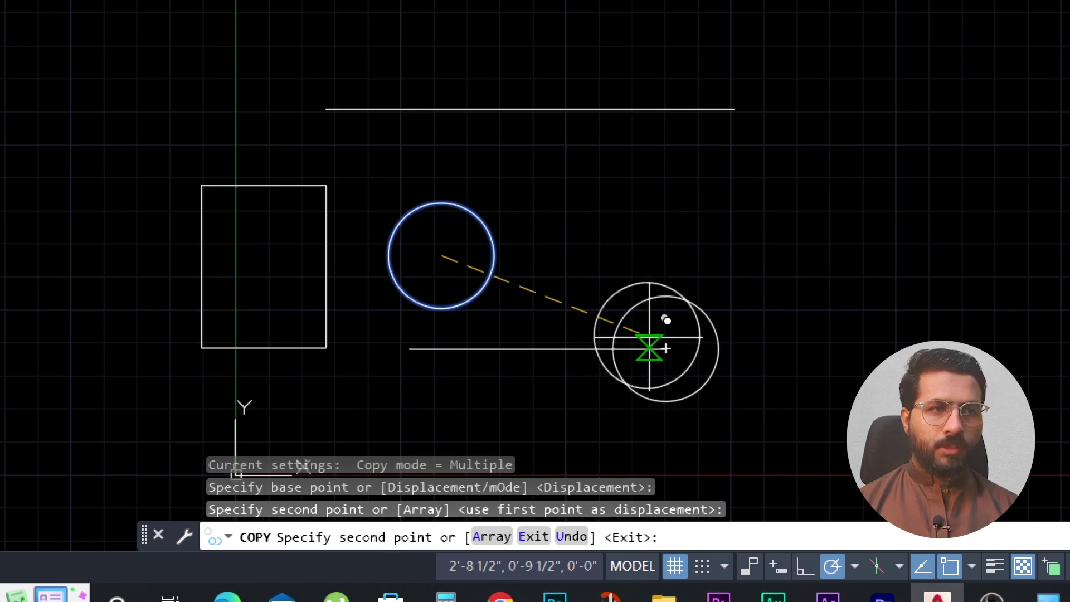
pyautogui.press('Escape')
pyautogui.press('Escape')
pyautogui.press('Escape')
pyautogui.press('Escape')
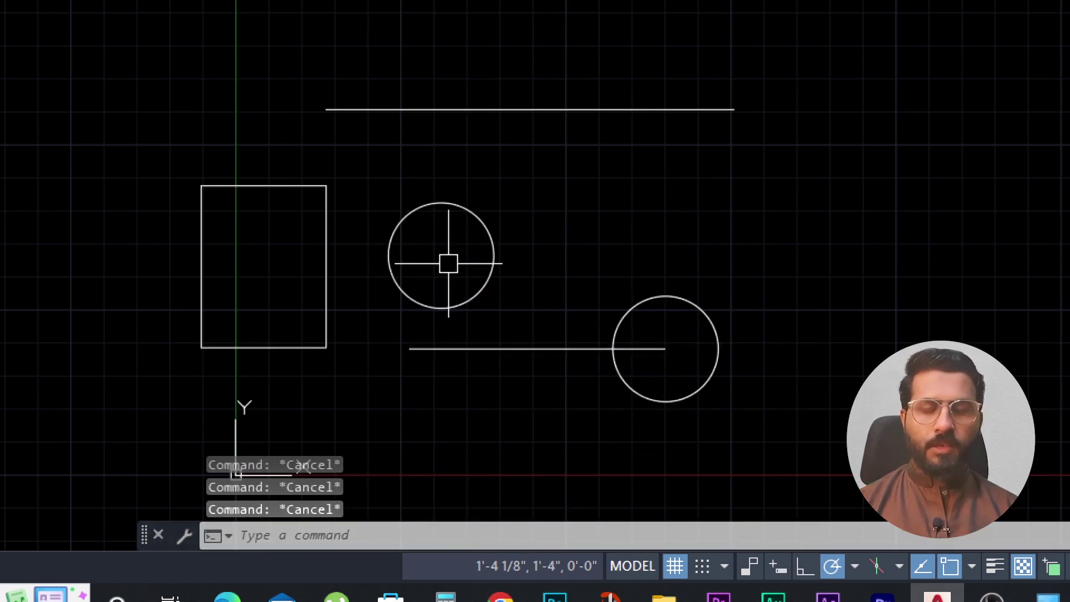
# Step: Select and then deselect the original circle and the copied circle
pyautogui.click(493, 254)
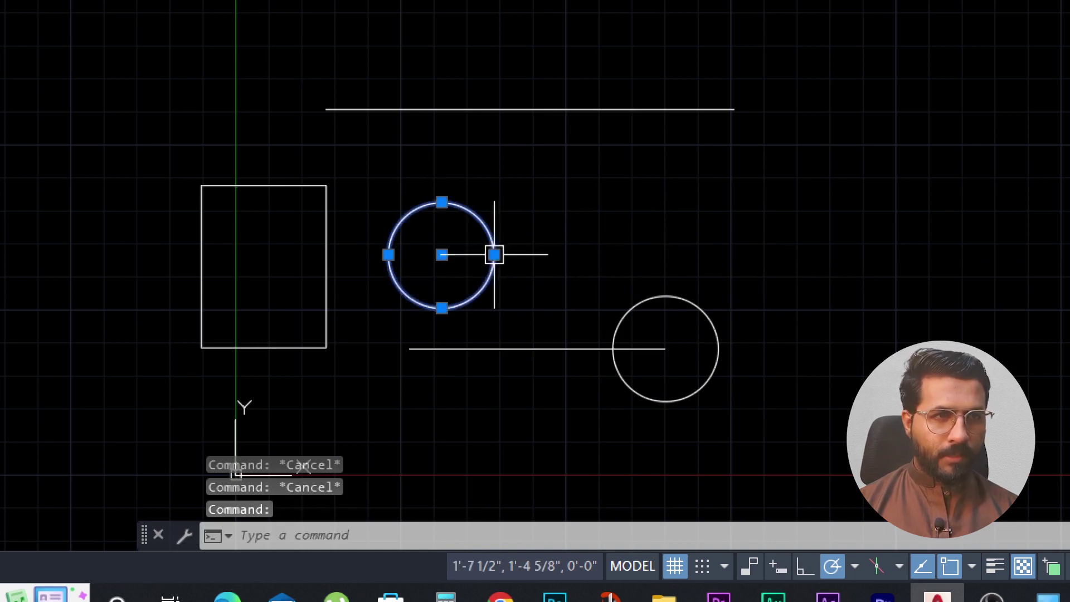
pyautogui.press('Escape')
pyautogui.click(727, 319)
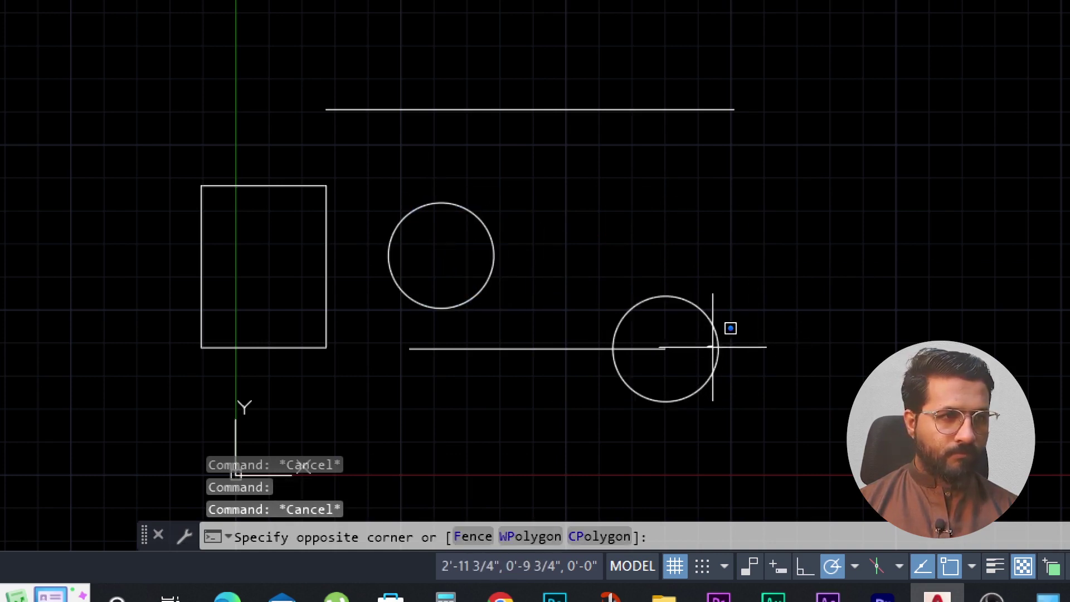
pyautogui.click(712, 336)
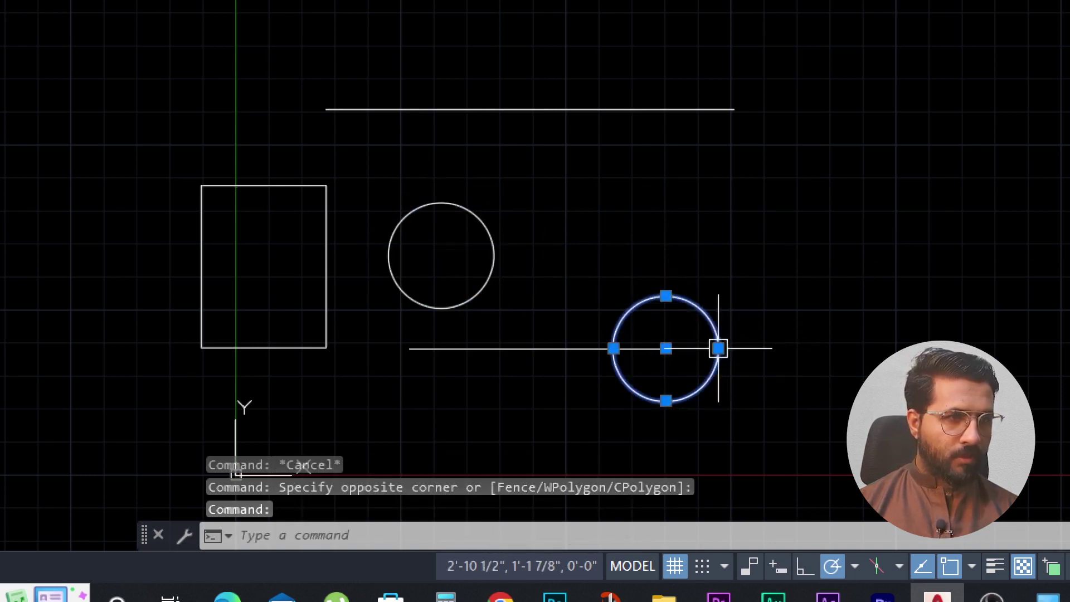
pyautogui.press('Escape')
pyautogui.press('Escape')
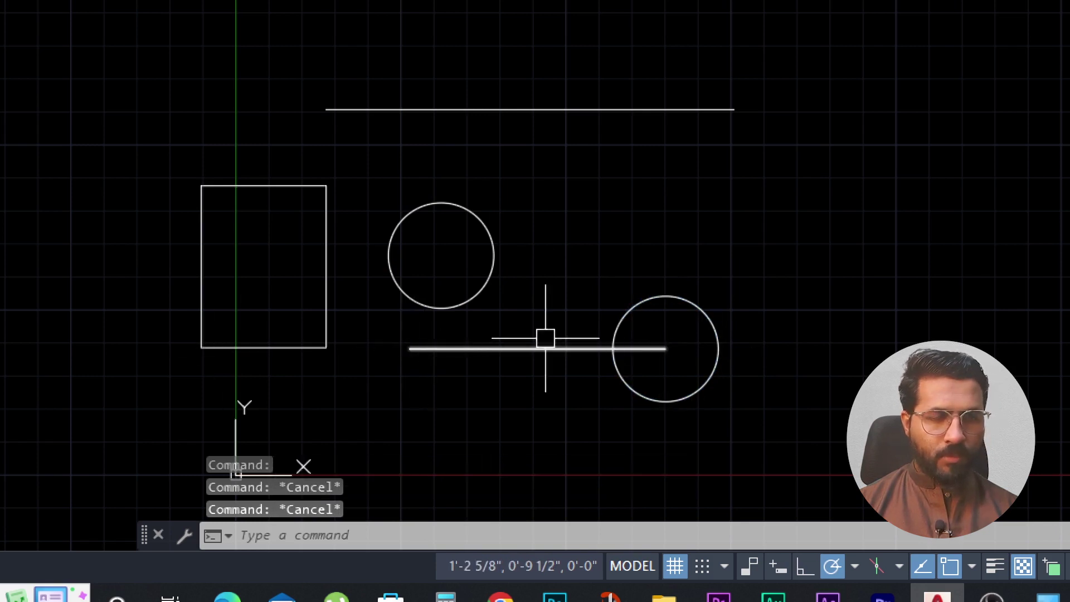
# Step: Copy the right-end circle, based on its edge, onto the lower line's left endpoint
pyautogui.write('co')
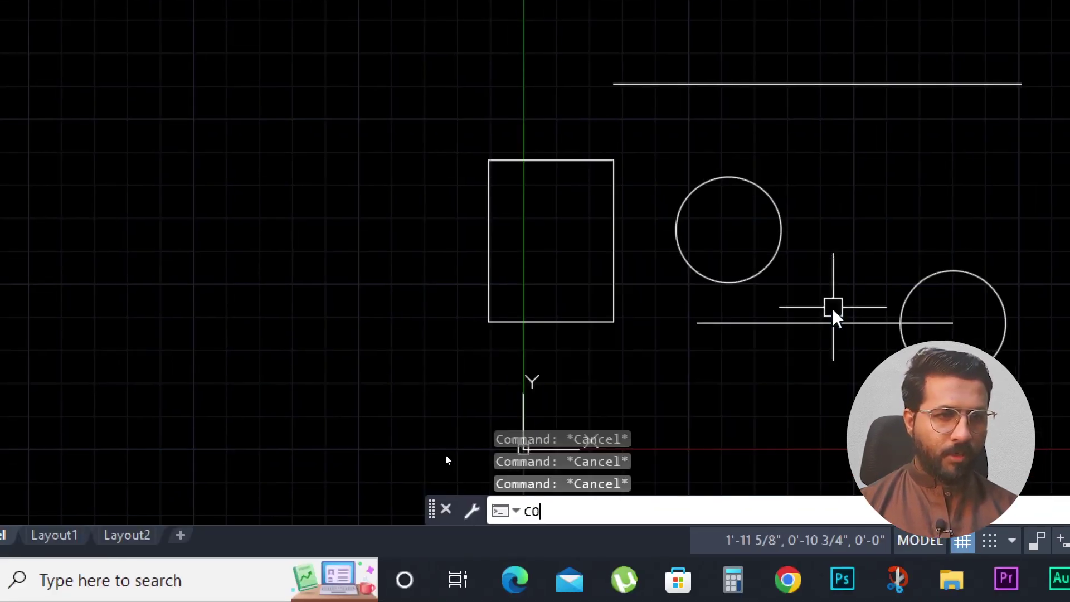
pyautogui.press('Return')
pyautogui.click(785, 277)
pyautogui.press('Return')
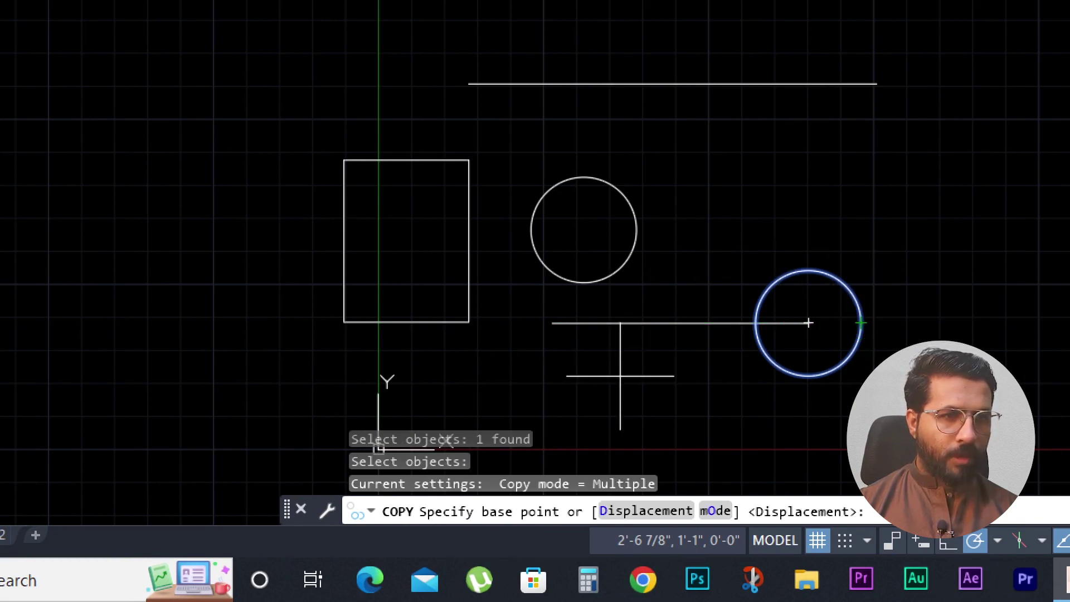
pyautogui.click(861, 322)
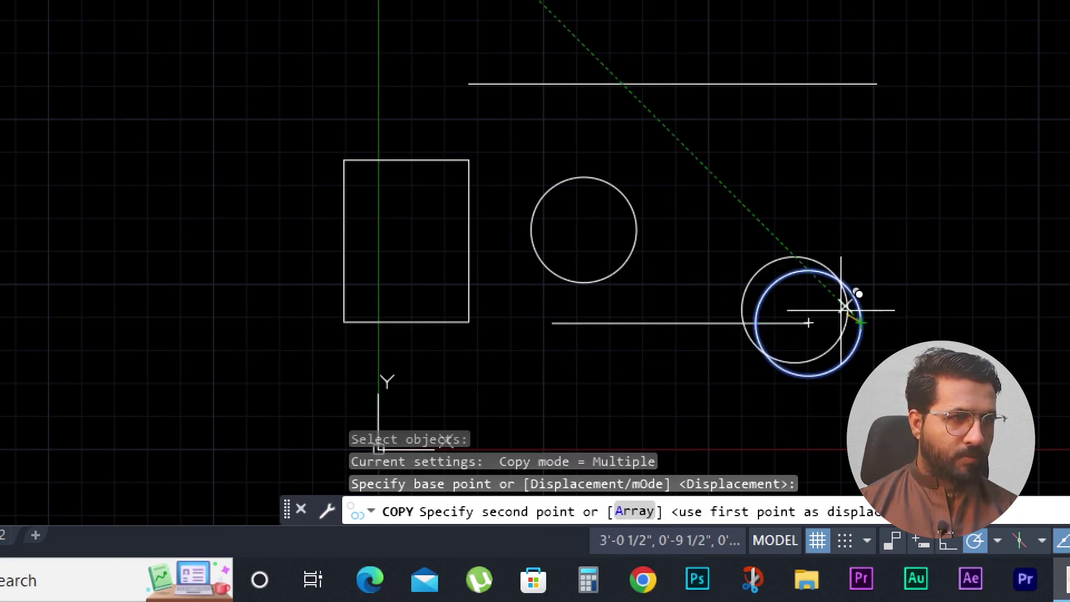
pyautogui.click(554, 322)
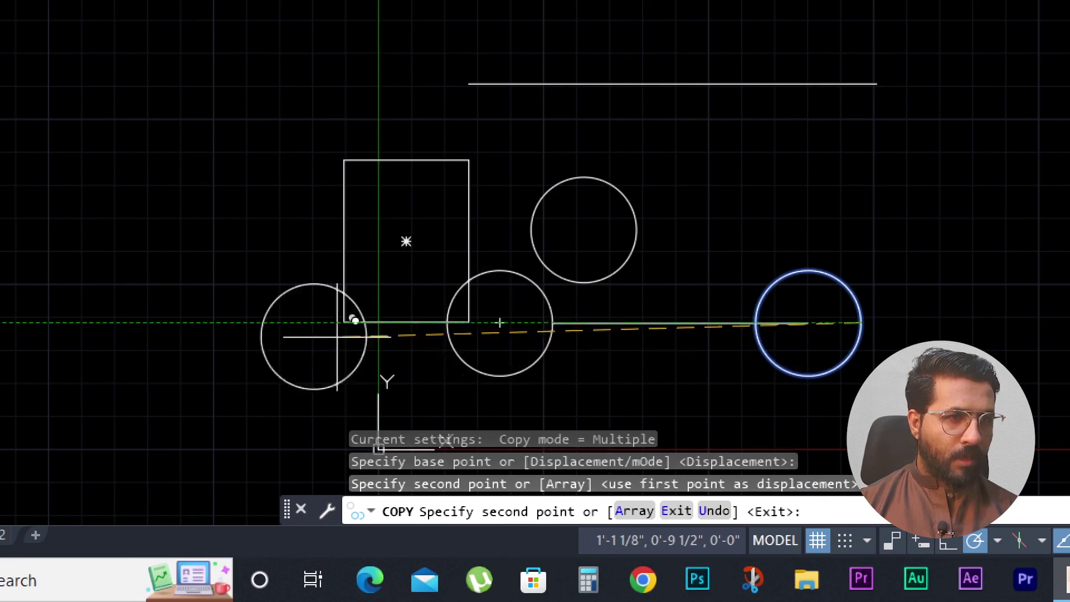
pyautogui.press('Escape')
pyautogui.scroll(-2, 358, 310)
pyautogui.scroll(2, 446, 317)
pyautogui.press('Escape')
pyautogui.press('Escape')
pyautogui.press('Escape')
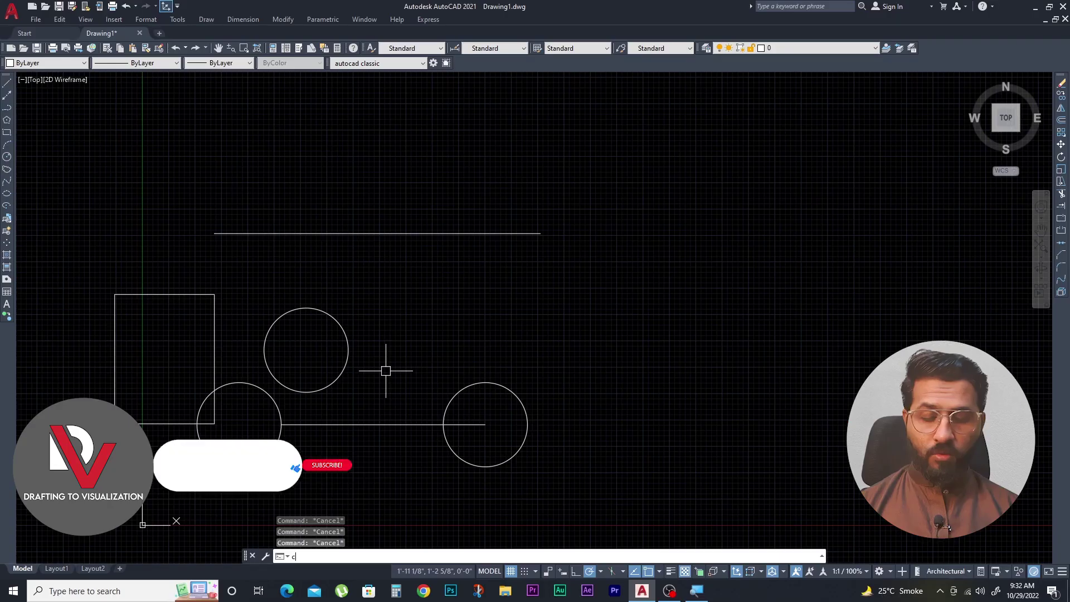
# Step: Start a Multiple-mode copy of the circle beside the rectangle, based at its centre
pyautogui.write('co')
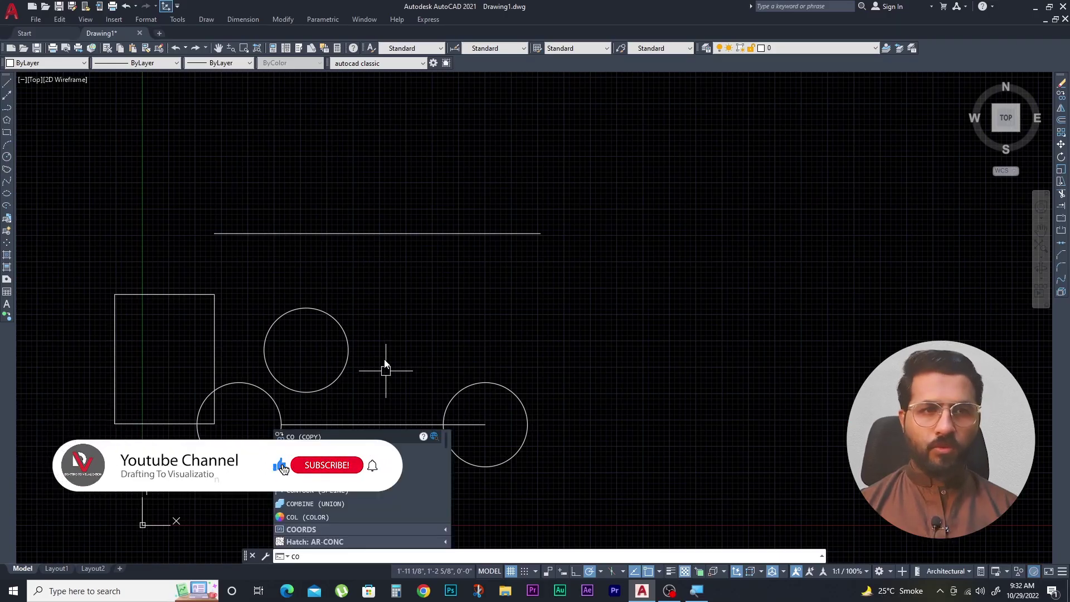
pyautogui.press('Return')
pyautogui.click(371, 313)
pyautogui.click(339, 334)
pyautogui.press('Return')
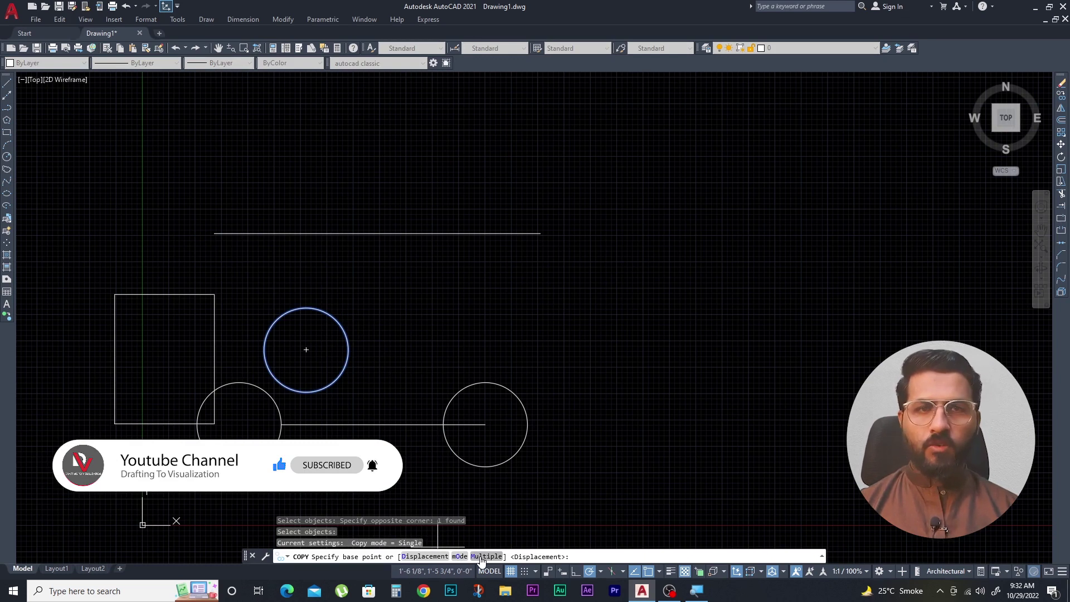
pyautogui.click(482, 556)
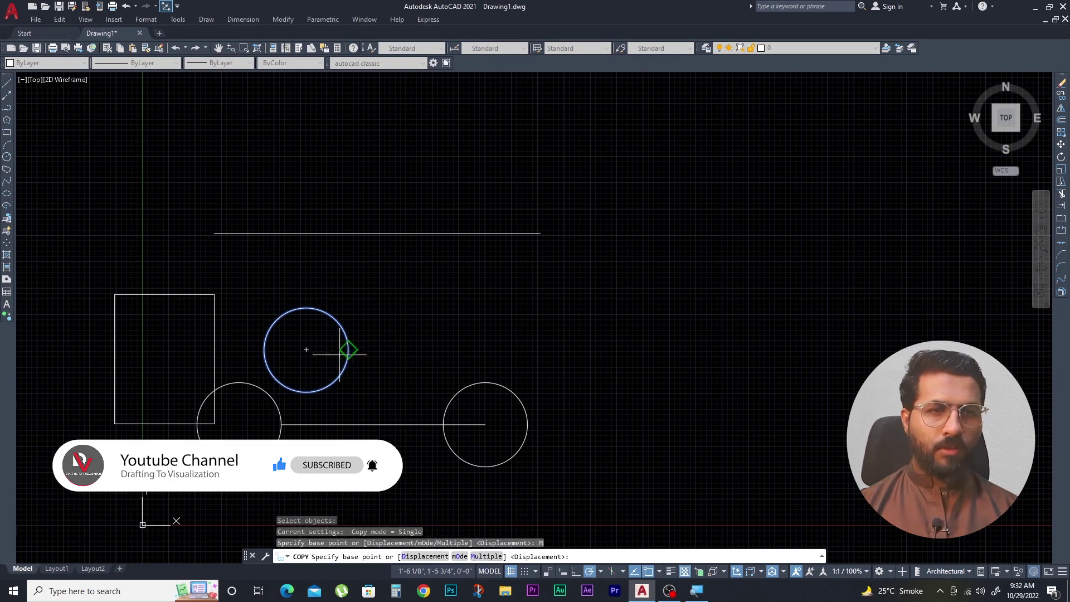
pyautogui.click(308, 351)
# Step: Place eight circle copies across the right side and above the long top line
pyautogui.click(391, 326)
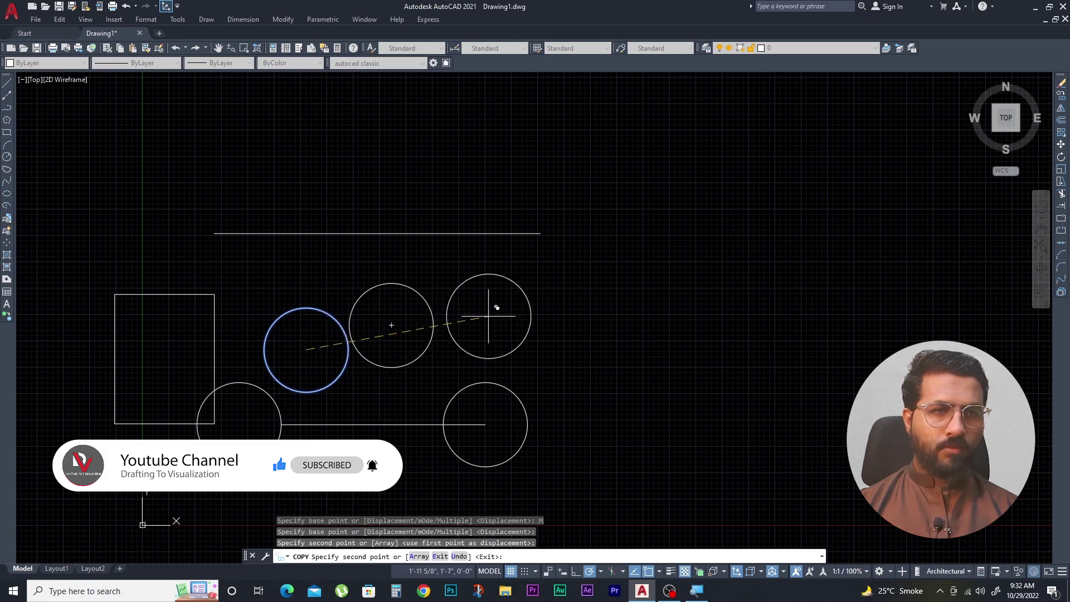
pyautogui.click(488, 316)
pyautogui.click(610, 317)
pyautogui.click(651, 387)
pyautogui.click(749, 387)
pyautogui.click(789, 313)
pyautogui.click(758, 222)
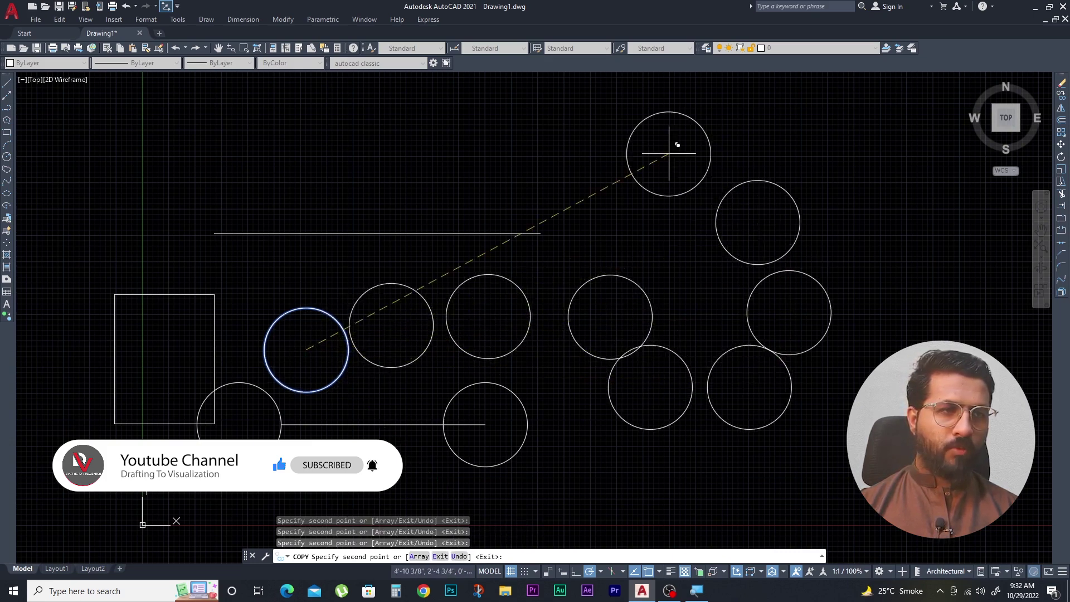
pyautogui.click(669, 154)
pyautogui.press('Escape')
pyautogui.press('Escape')
pyautogui.press('Escape')
pyautogui.press('Escape')
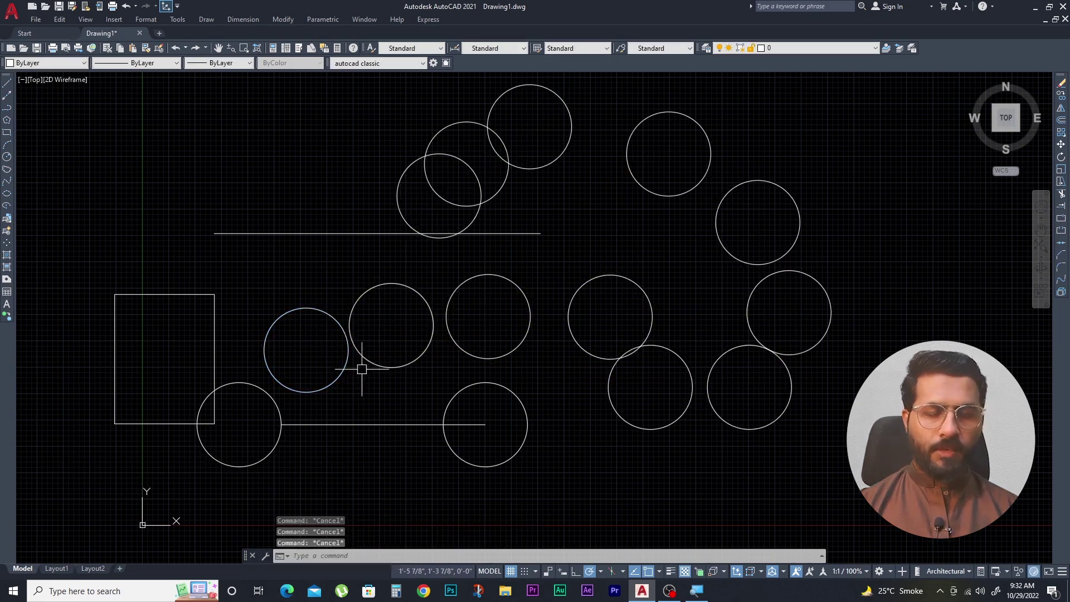
# Step: Select the circle right of the rectangle for another copy
pyautogui.write('co')
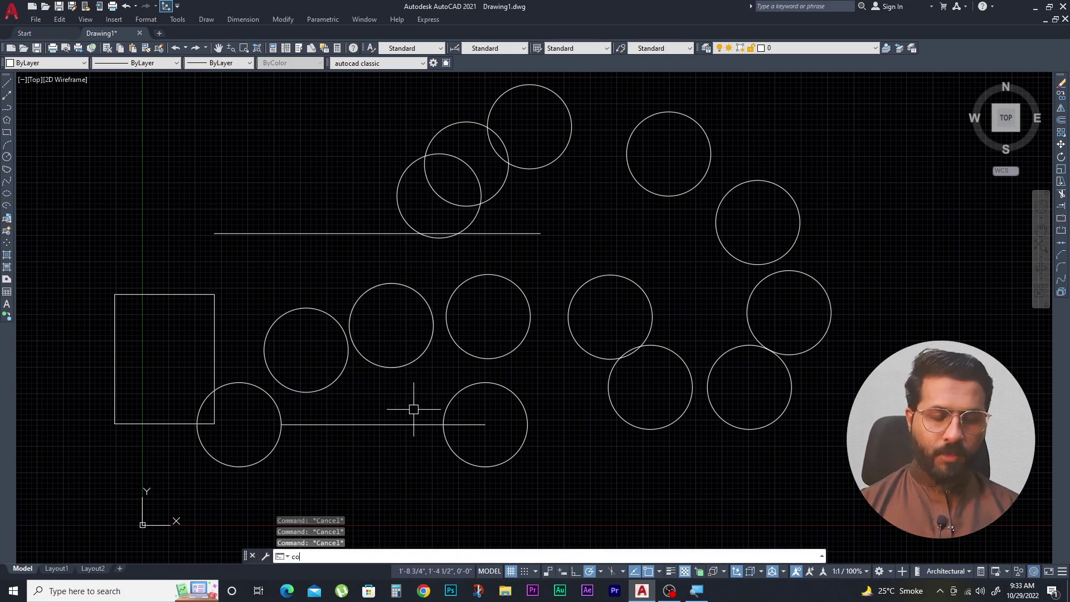
pyautogui.press('Return')
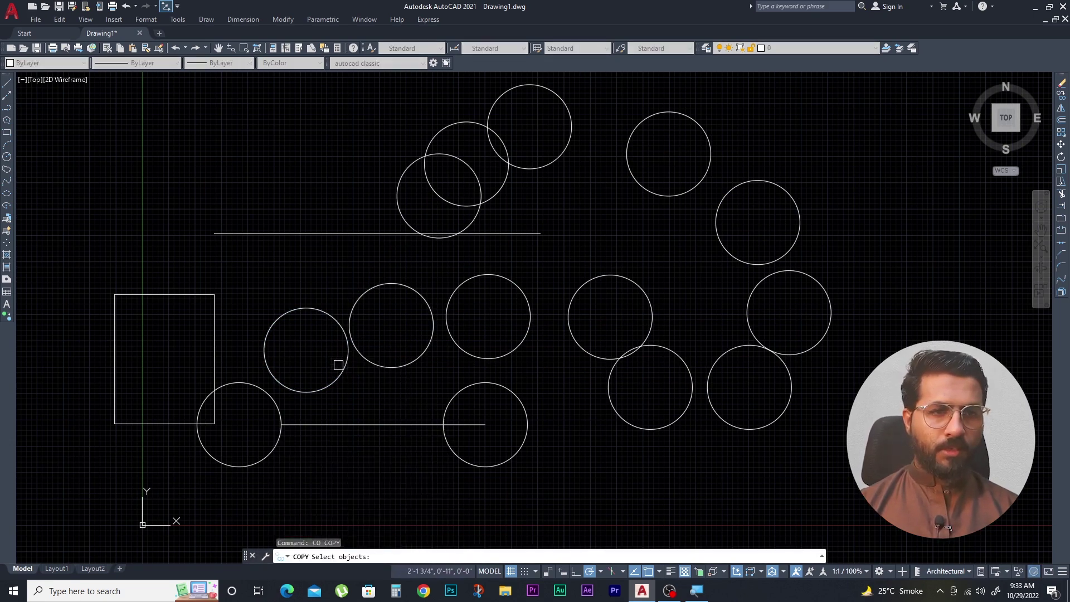
pyautogui.click(338, 364)
pyautogui.press('Return')
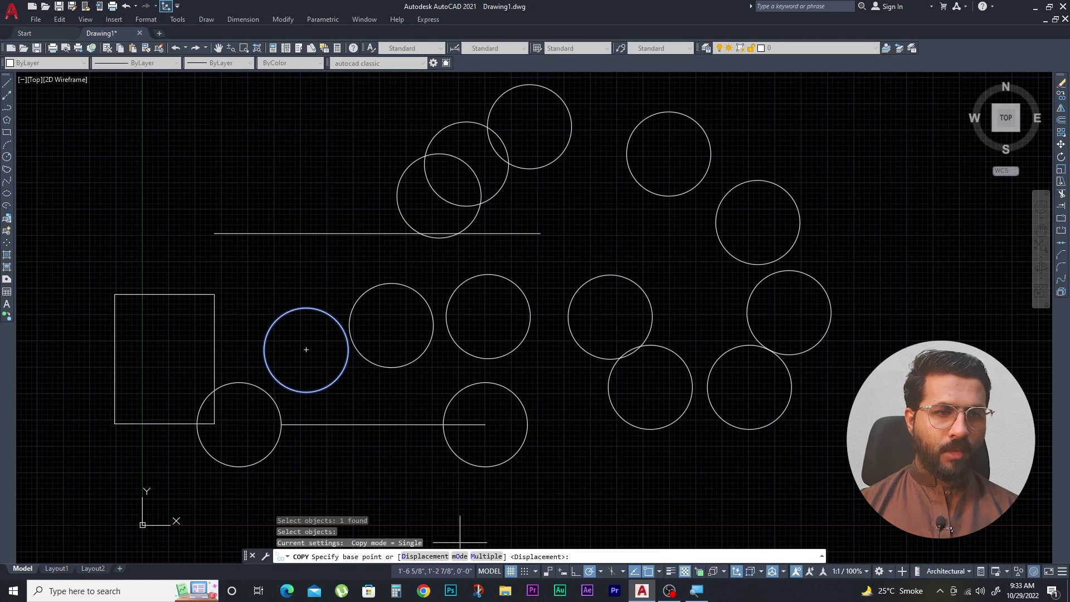
# Step: Copy the circle once into the drawing's upper-left area
pyautogui.click(461, 557)
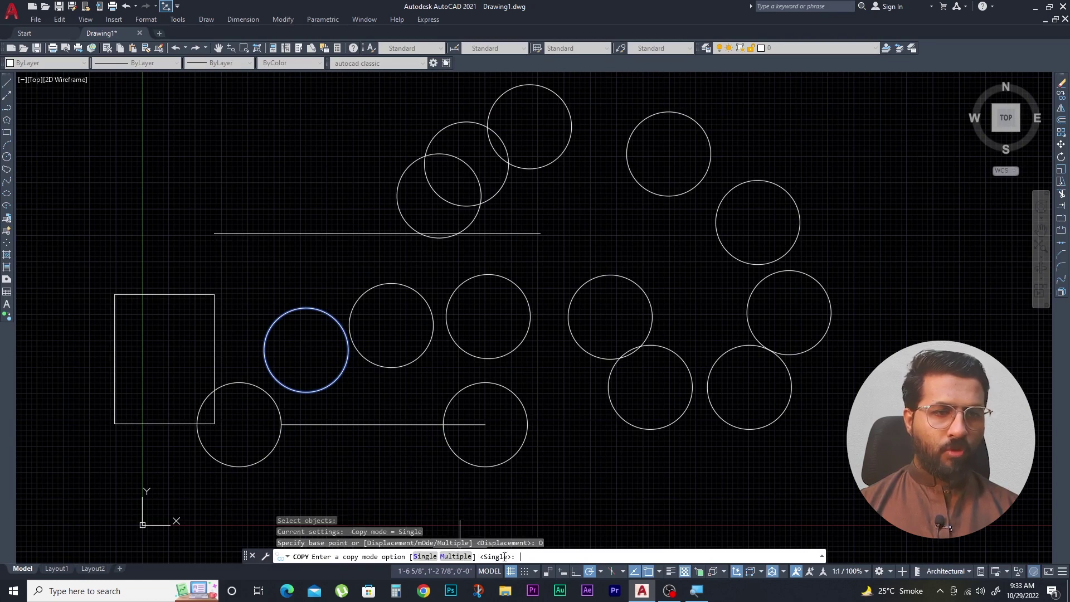
pyautogui.press('Escape')
pyautogui.press('Escape')
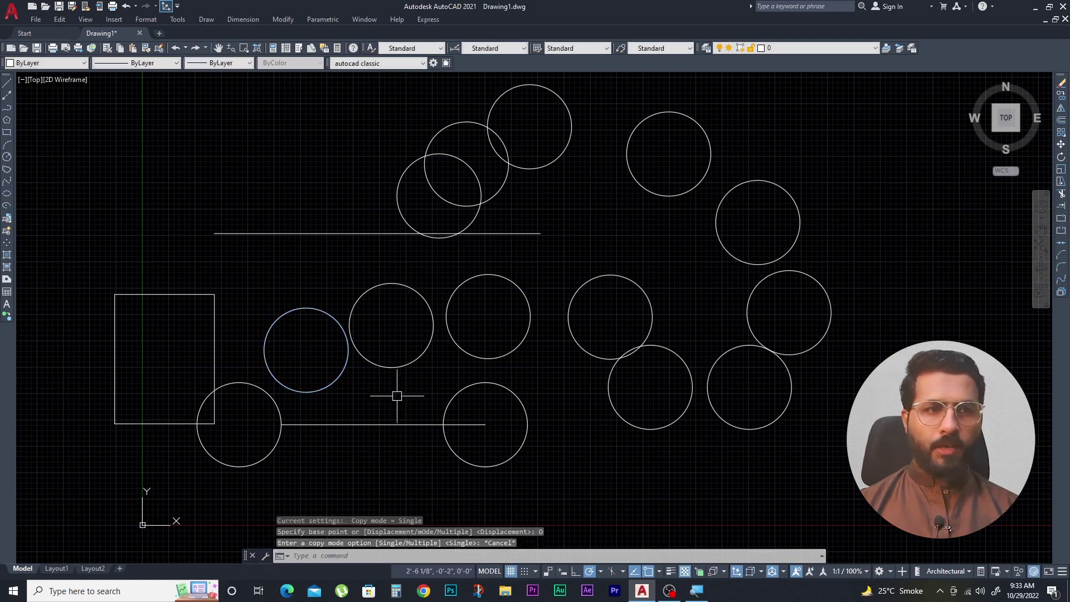
pyautogui.click(394, 394)
pyautogui.click(309, 303)
pyautogui.write('co')
pyautogui.press('Return')
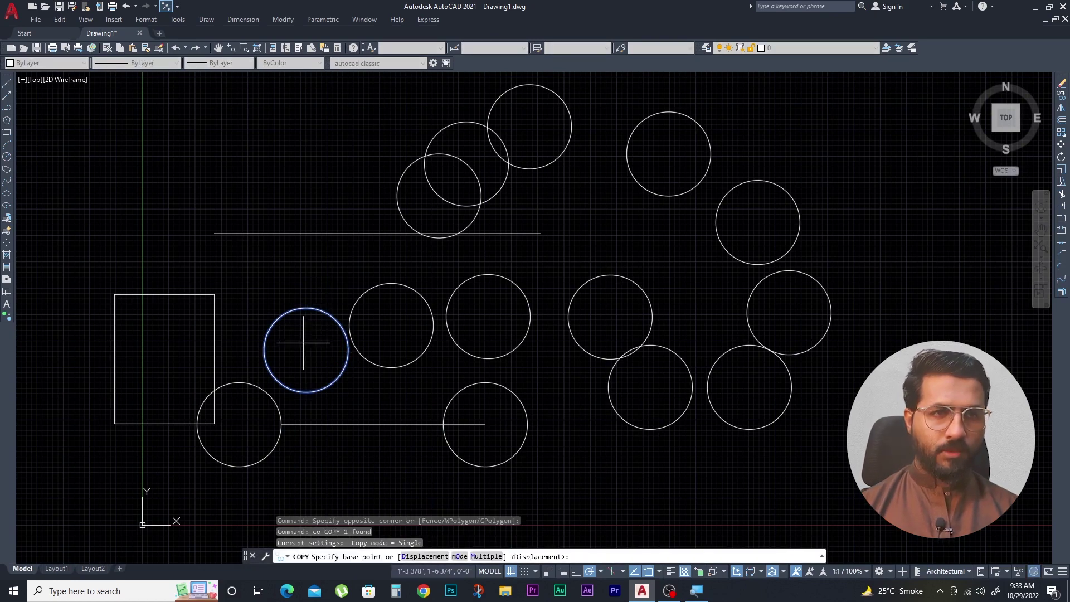
pyautogui.click(306, 350)
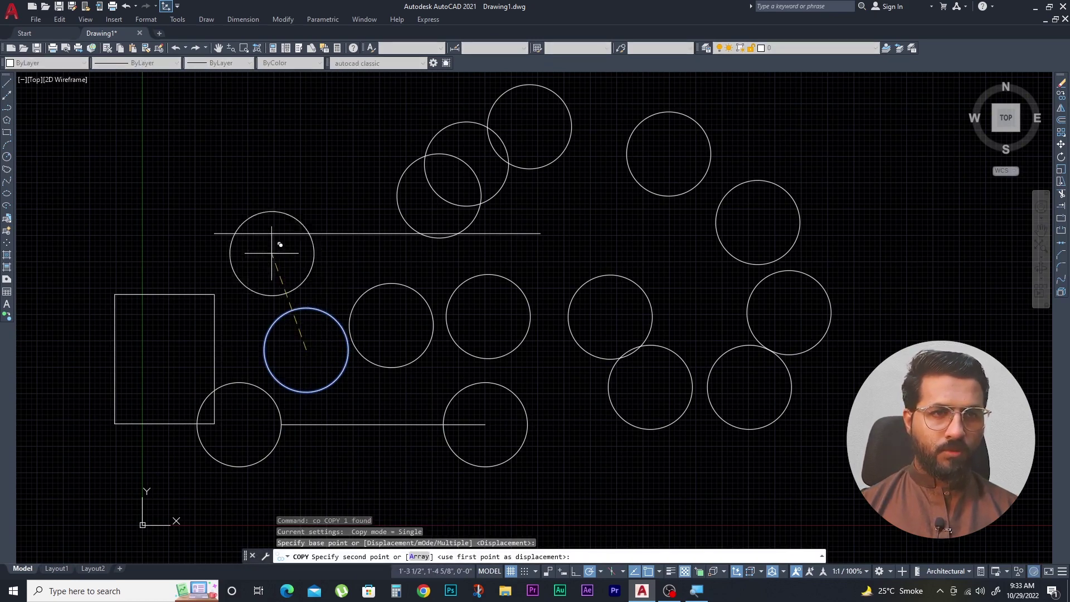
pyautogui.click(198, 159)
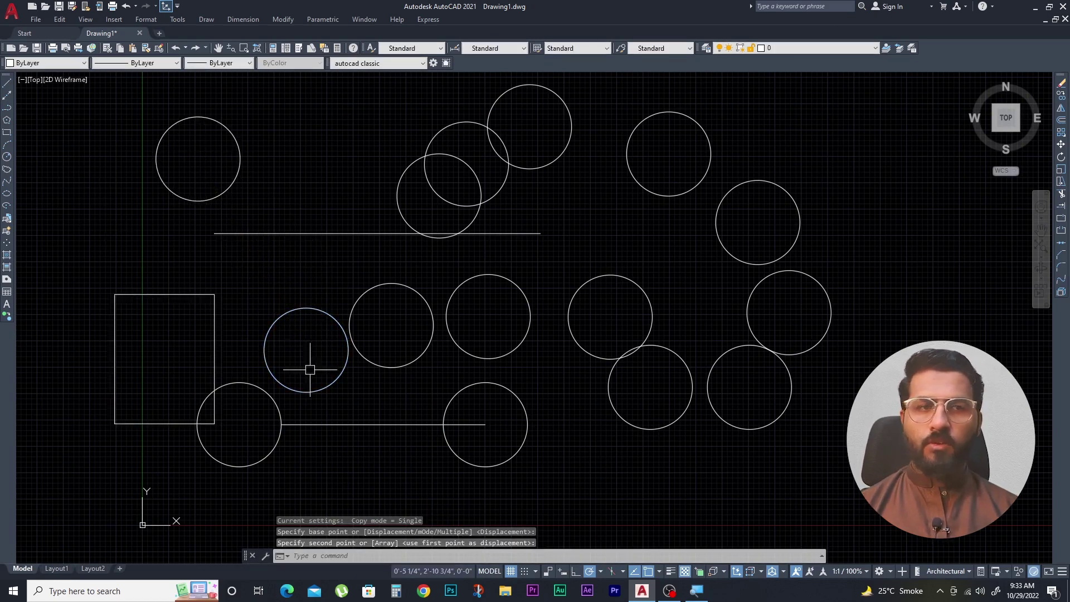
# Step: Start a Multiple-mode copy of the circle beside the rectangle, based at its centre
pyautogui.write('co')
pyautogui.press('Return')
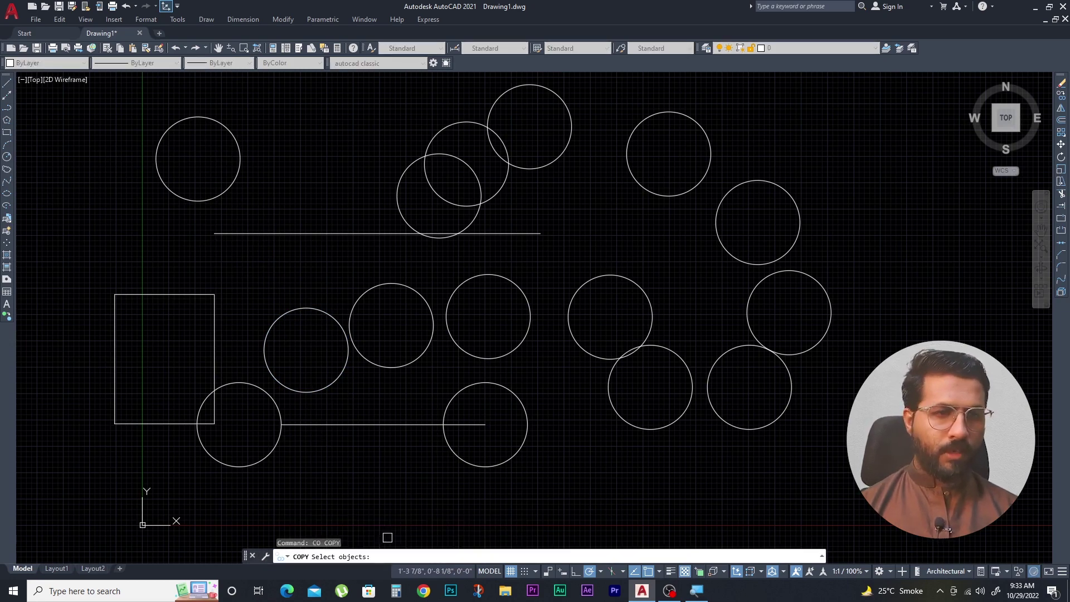
pyautogui.moveTo(348, 323); pyautogui.dragTo(301, 318)
pyautogui.press('Return')
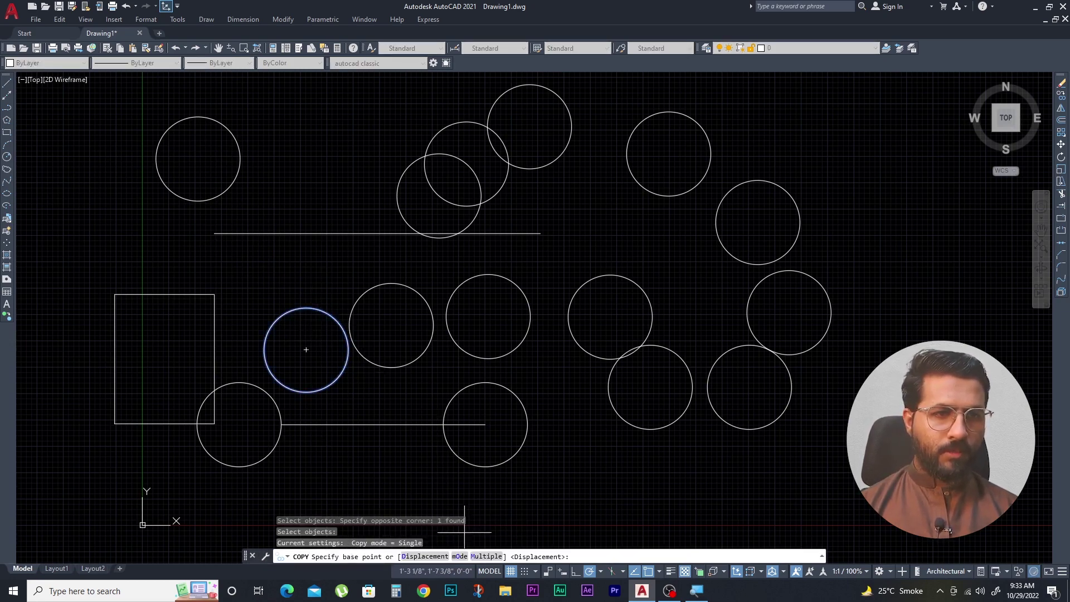
pyautogui.click(461, 556)
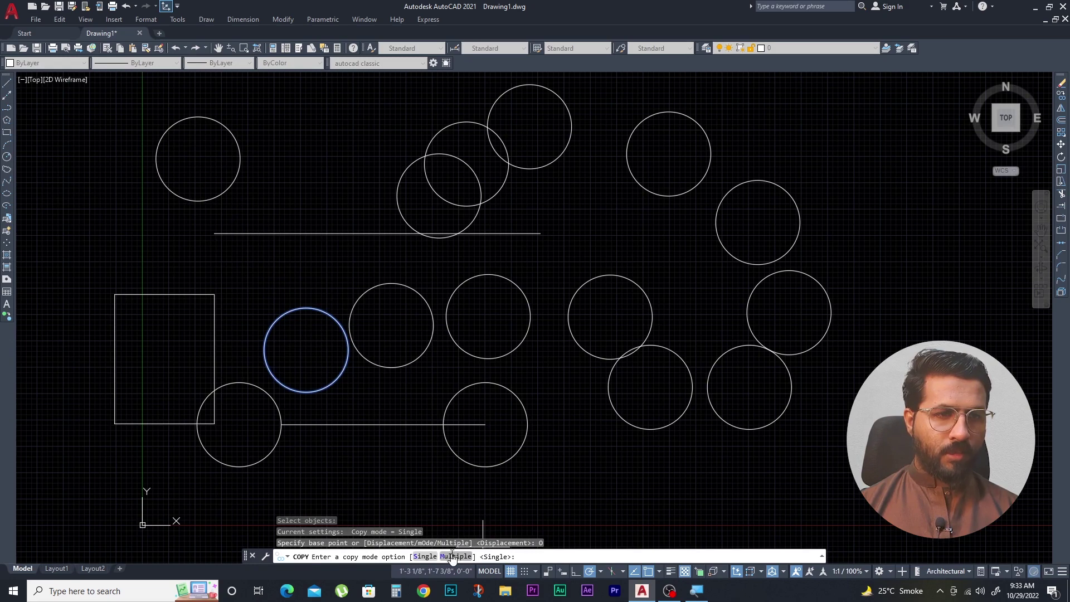
pyautogui.click(455, 556)
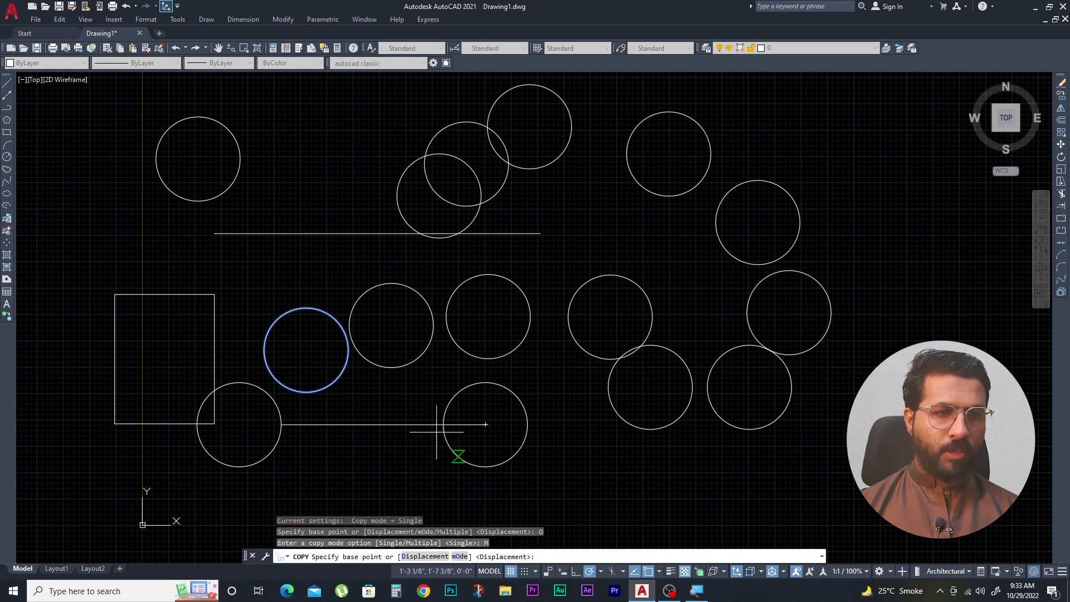
pyautogui.click(306, 350)
# Step: Place copies above the circle, upper-left, left and lower-left of the rectangle
pyautogui.click(306, 186)
pyautogui.click(131, 208)
pyautogui.click(71, 324)
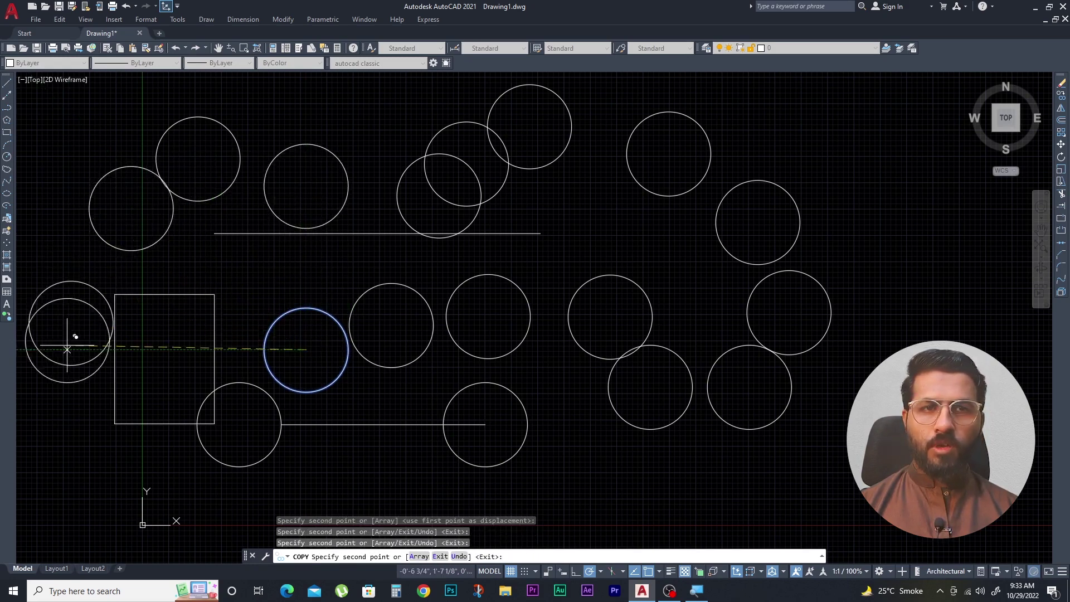
pyautogui.click(78, 446)
pyautogui.click(152, 474)
pyautogui.press('Escape')
pyautogui.press('Escape')
pyautogui.press('Escape')
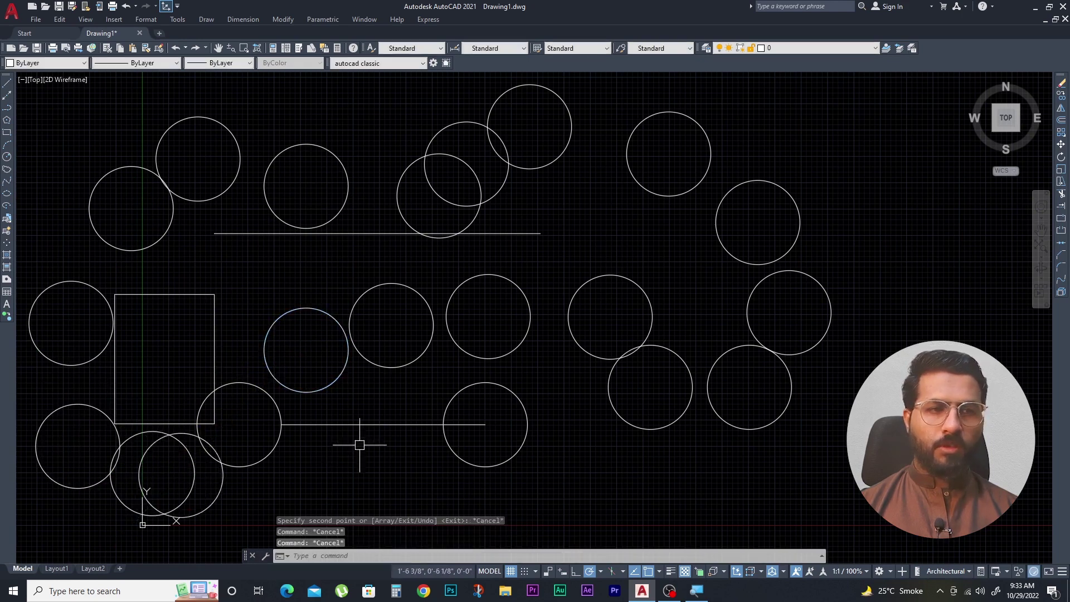
pyautogui.scroll(-2, 262, 384)
pyautogui.scroll(2, 258, 395)
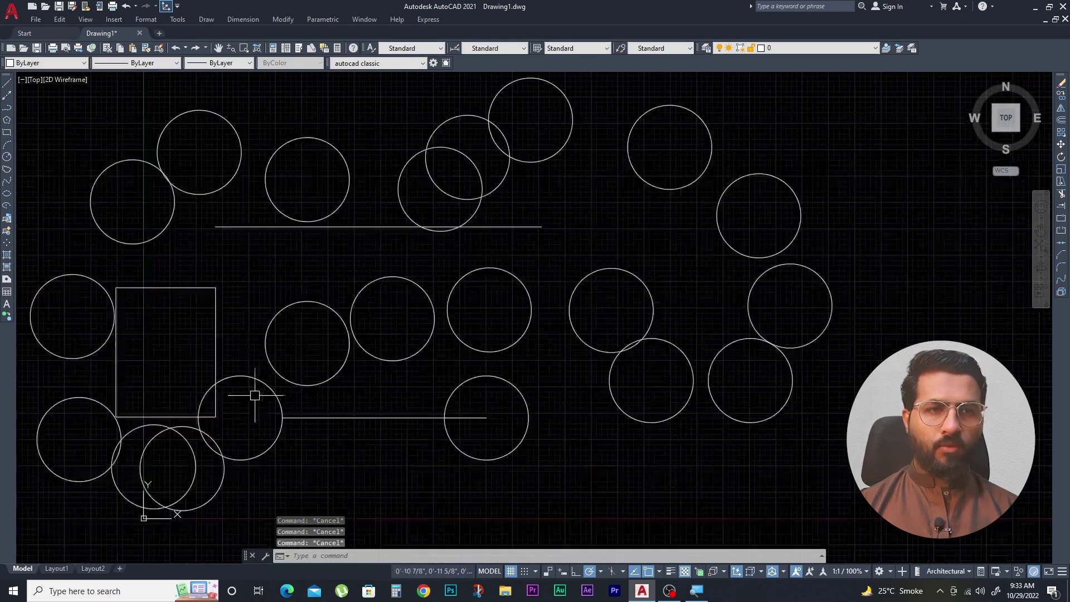
pyautogui.write('co')
pyautogui.press('Return')
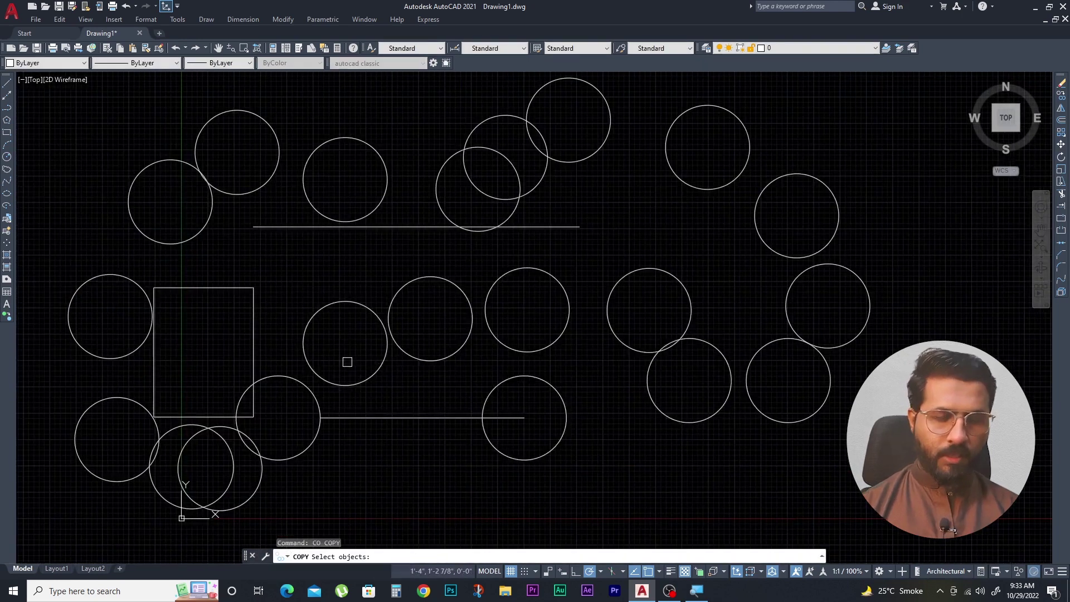
pyautogui.click(412, 389)
pyautogui.click(362, 446)
pyautogui.press('Return')
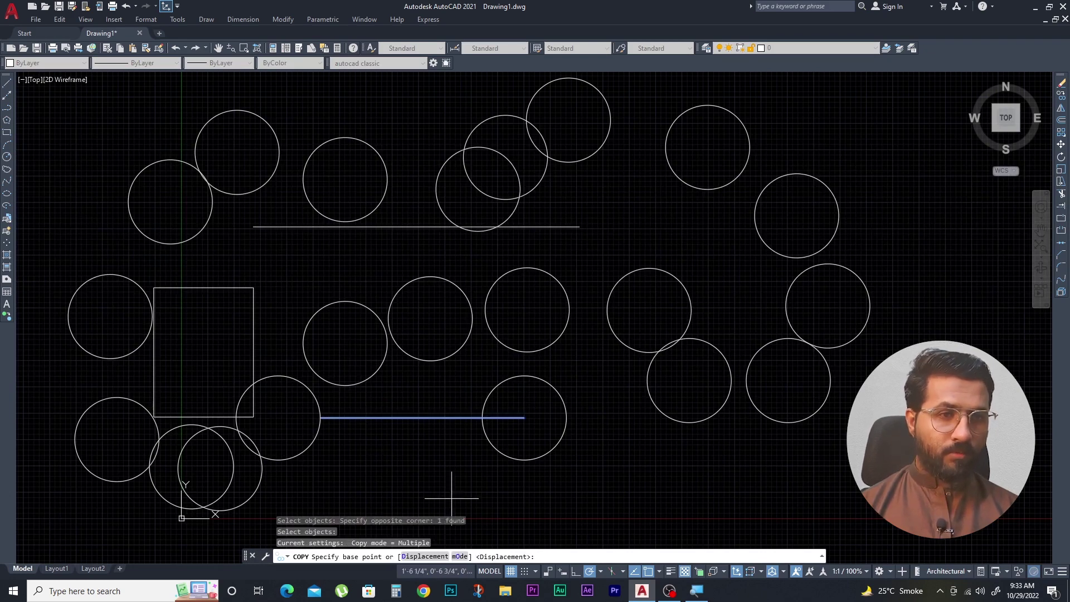
pyautogui.click(459, 556)
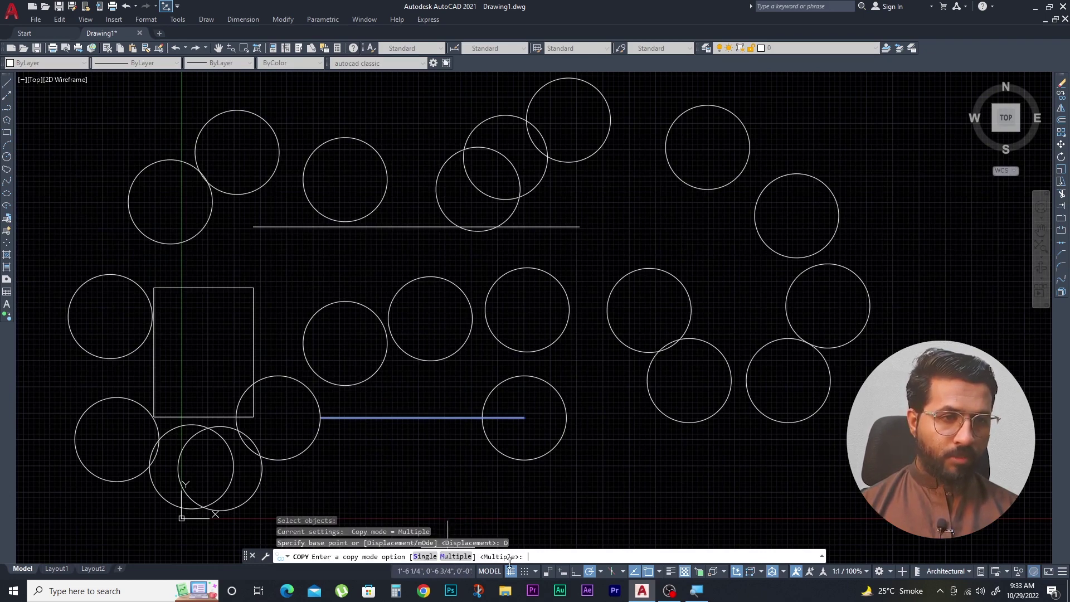
pyautogui.press('Escape')
pyautogui.press('Escape')
pyautogui.press('Escape')
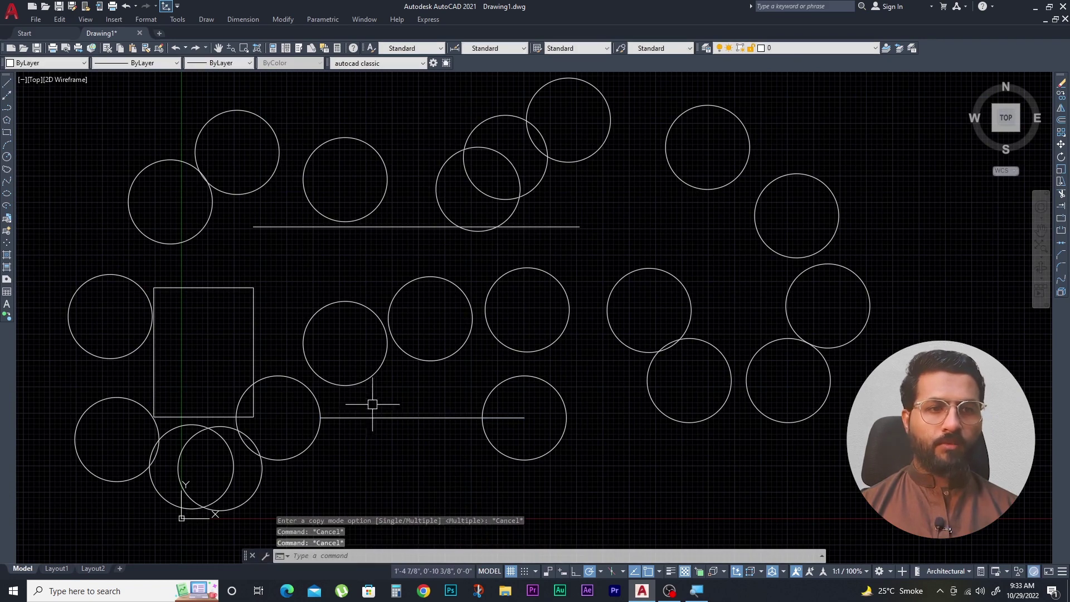
pyautogui.scroll(-3, 287, 372)
pyautogui.write('e')
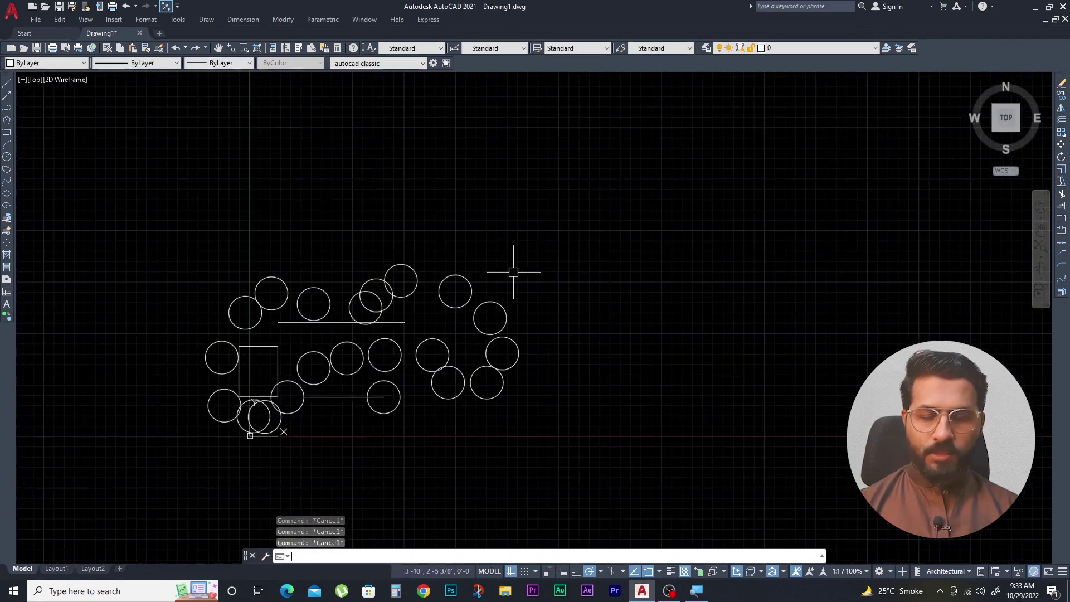
pyautogui.press('Return')
pyautogui.click(575, 222)
pyautogui.click(182, 454)
pyautogui.press('Return')
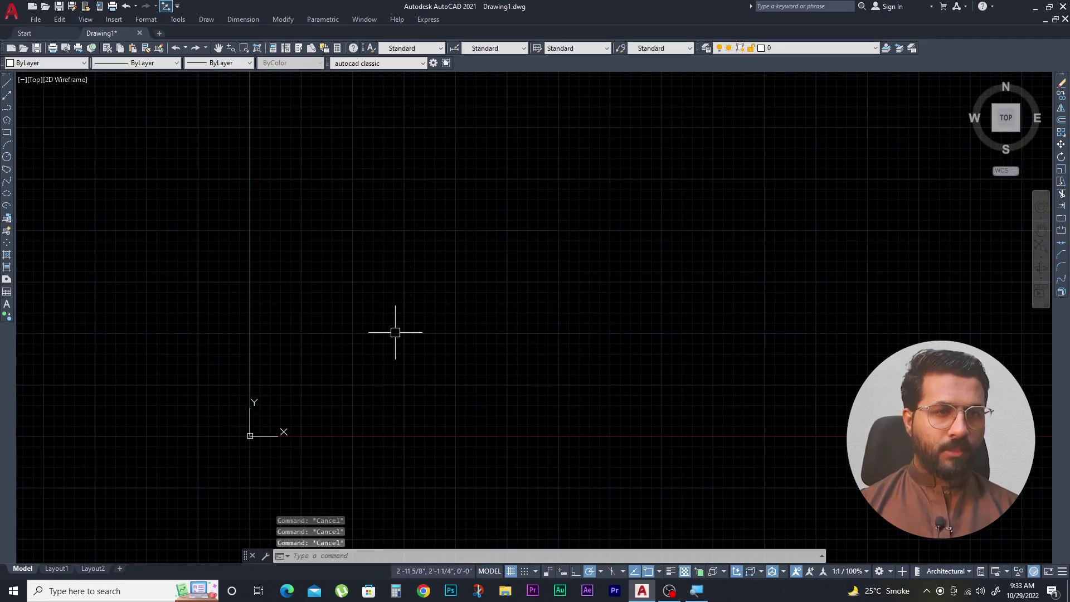
pyautogui.press('Escape')
pyautogui.press('Escape')
pyautogui.press('Escape')
pyautogui.scroll(3, 434, 320)
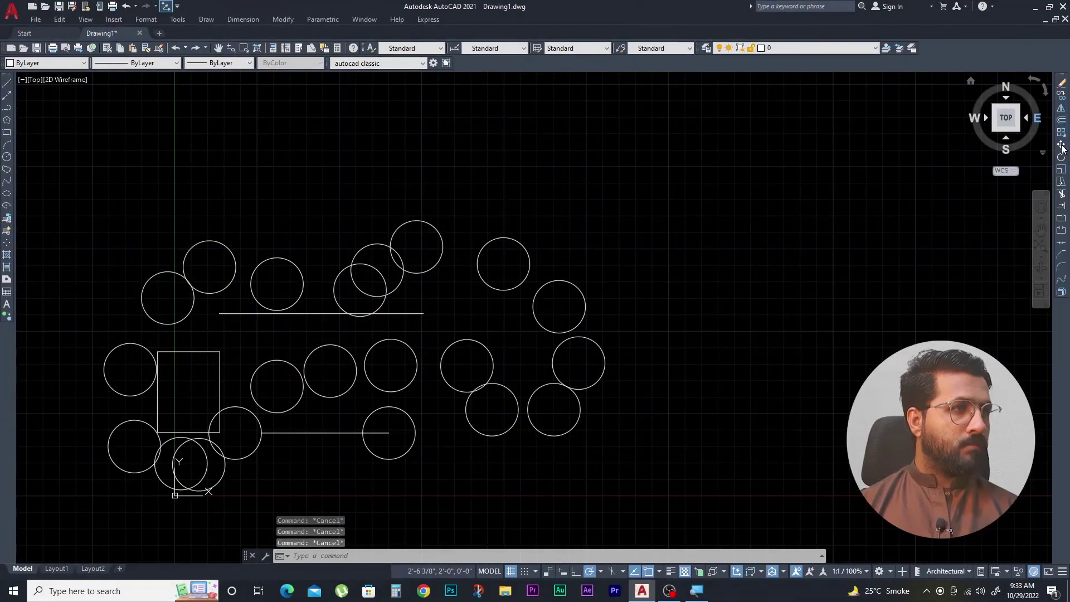
# Step: Move the rectangle by its top-left corner onto the lower line's right endpoint
pyautogui.click(1061, 145)
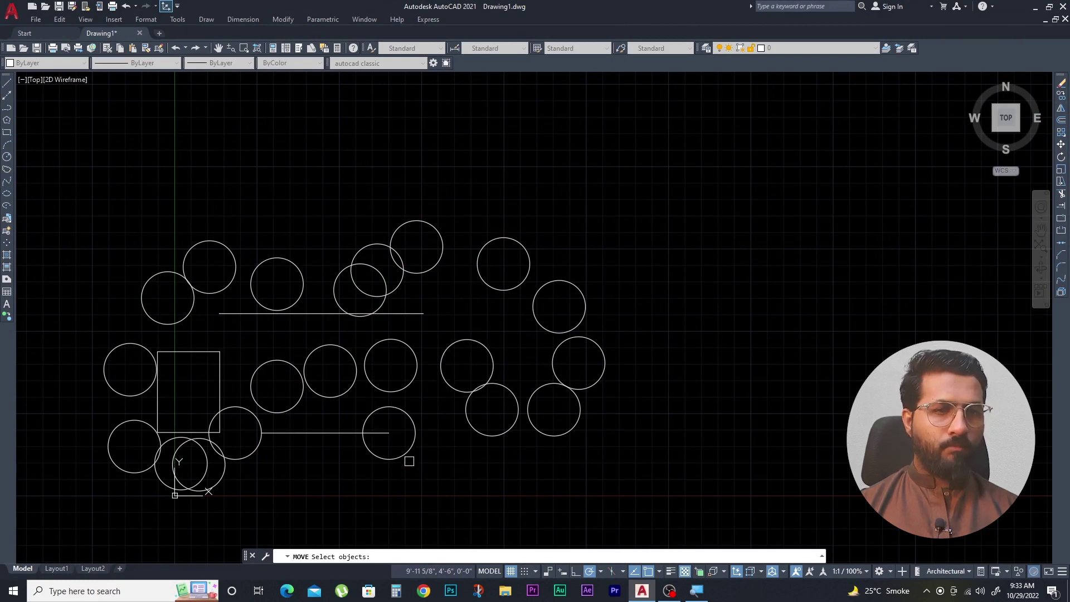
pyautogui.press('Escape')
pyautogui.write('M')
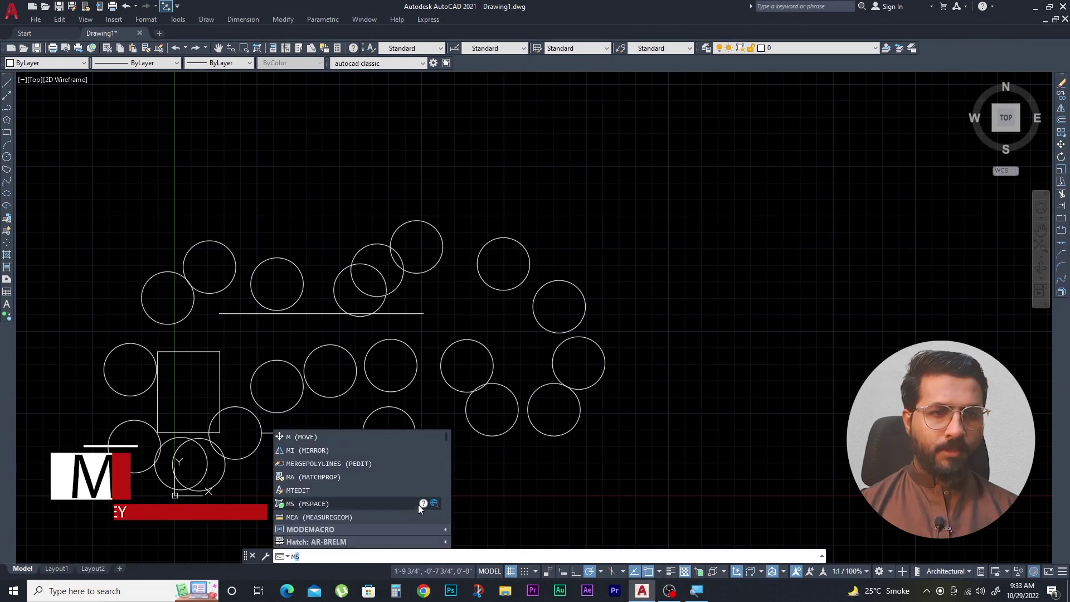
pyautogui.press('Escape')
pyautogui.write('m')
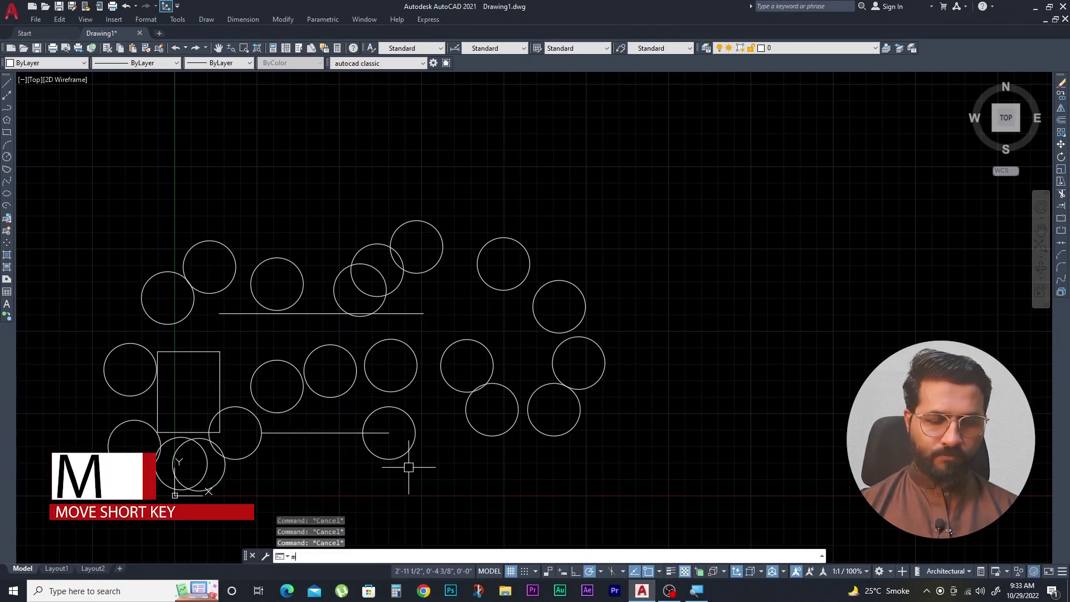
pyautogui.press('Return')
pyautogui.scroll(2, 416, 434)
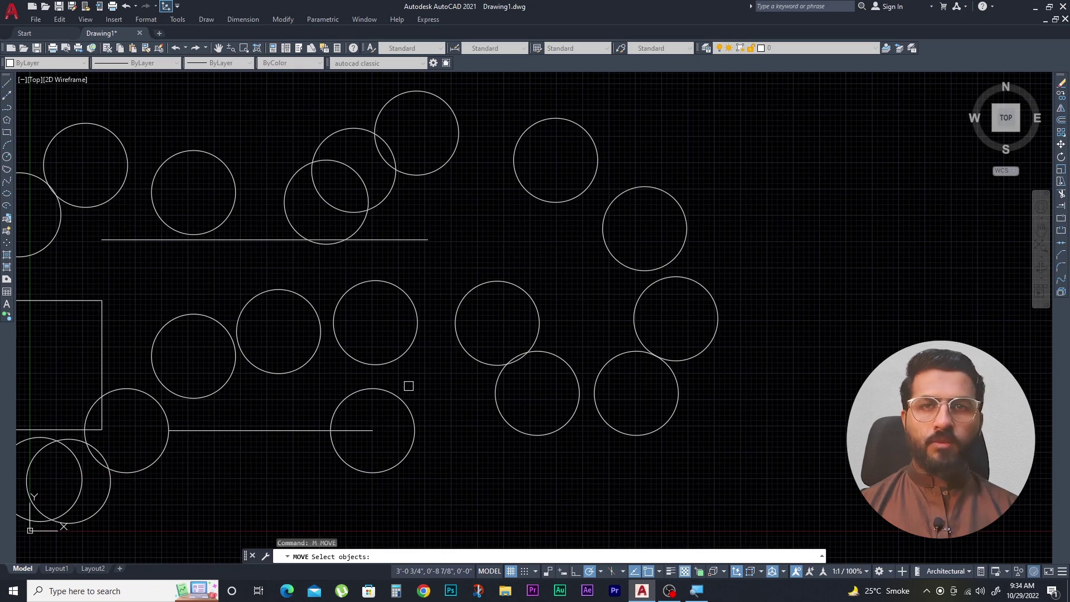
pyautogui.scroll(2, 235, 325)
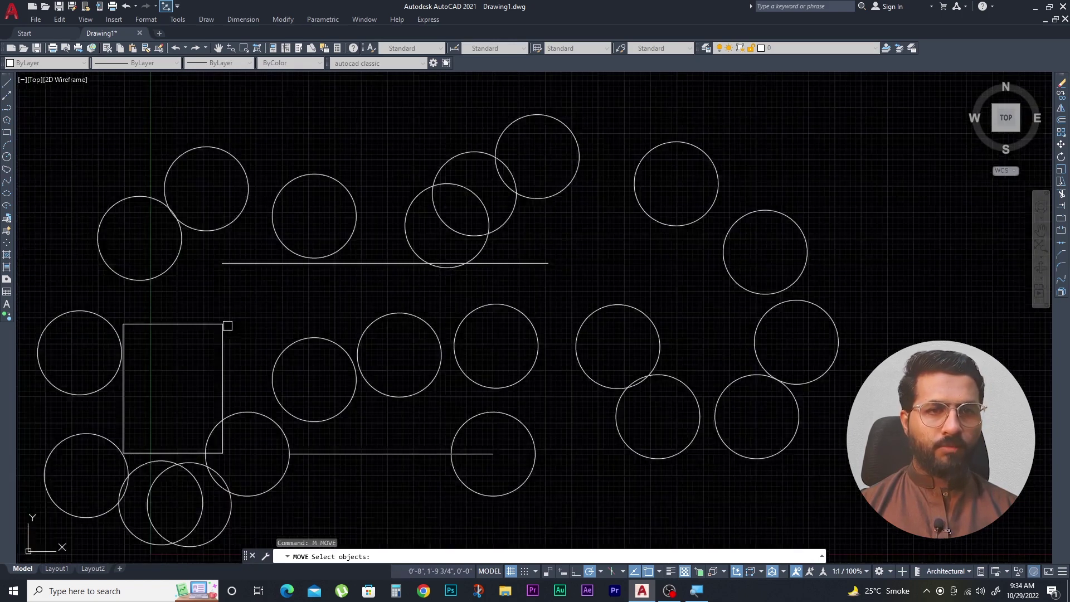
pyautogui.click(234, 304)
pyautogui.click(204, 349)
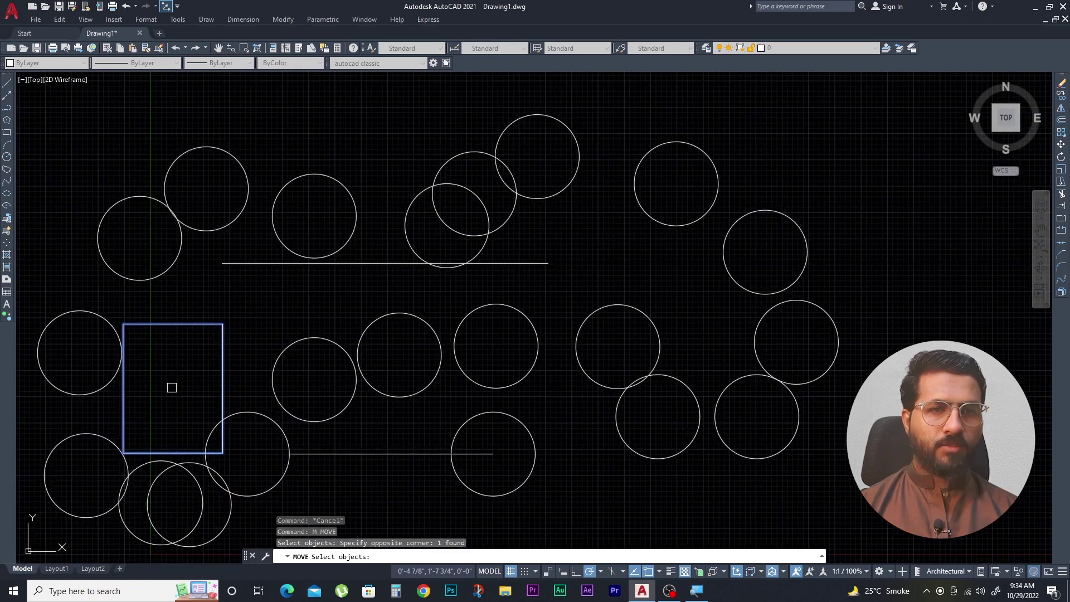
pyautogui.press('Return')
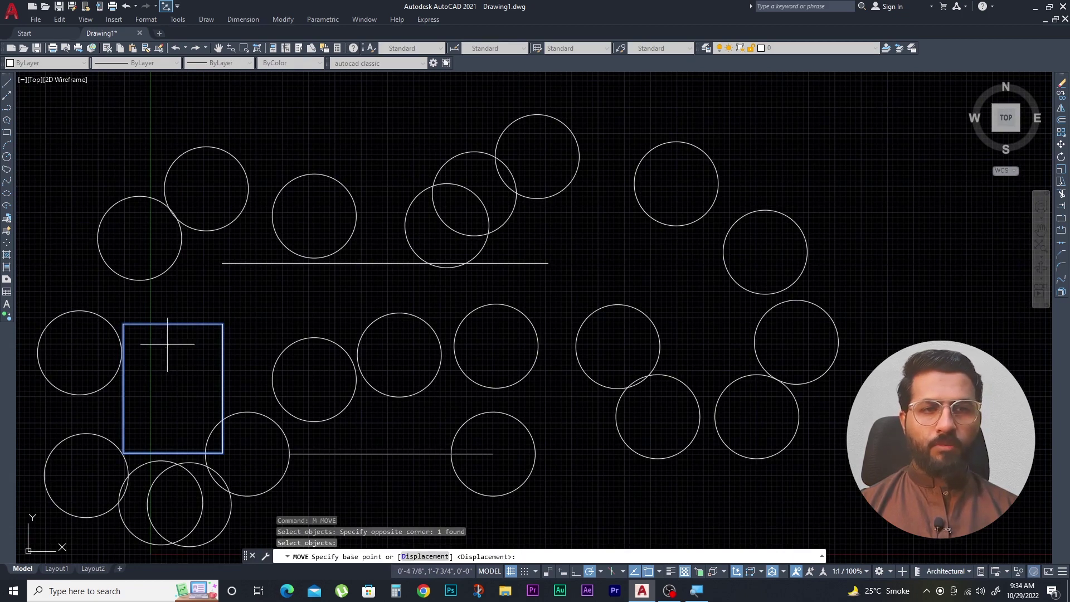
pyautogui.click(123, 323)
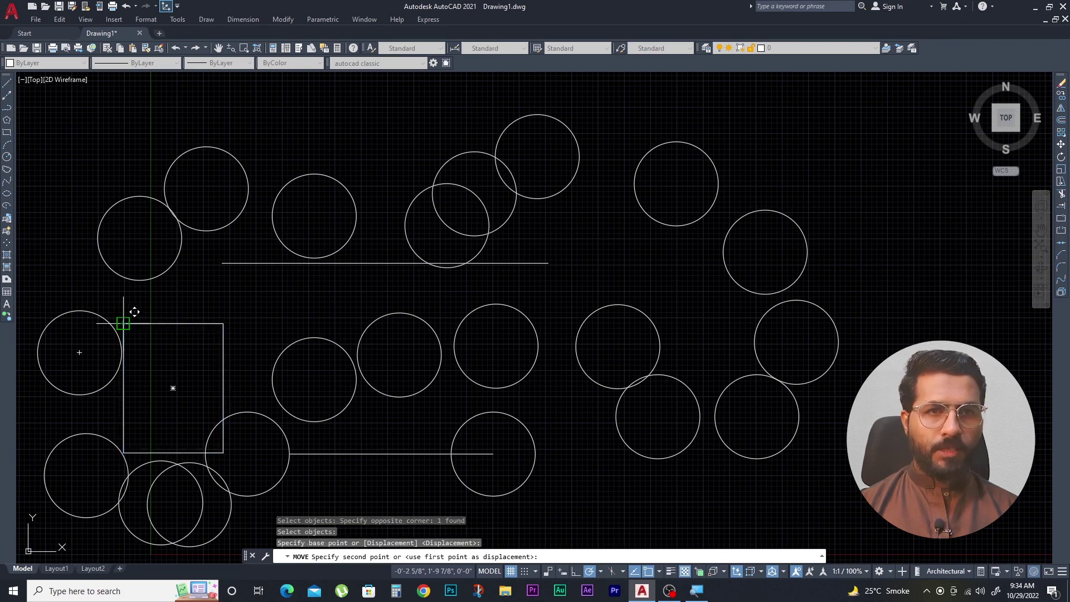
pyautogui.click(494, 454)
# Step: Select the moved rectangle
pyautogui.scroll(-4, 273, 300)
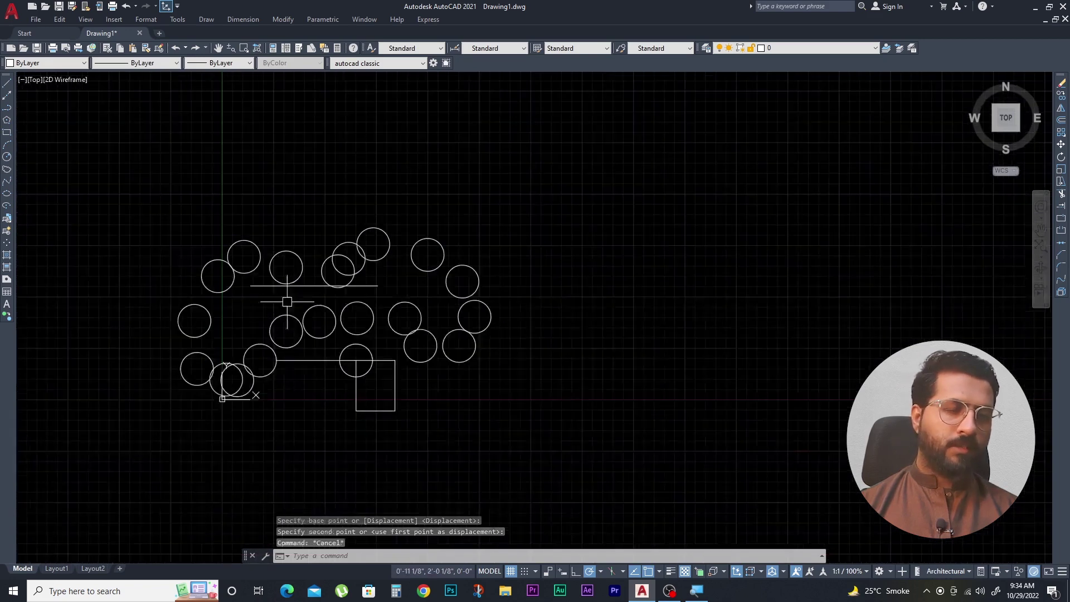
pyautogui.press('Escape')
pyautogui.press('Escape')
pyautogui.scroll(2, 406, 385)
pyautogui.click(394, 404)
pyautogui.click(387, 411)
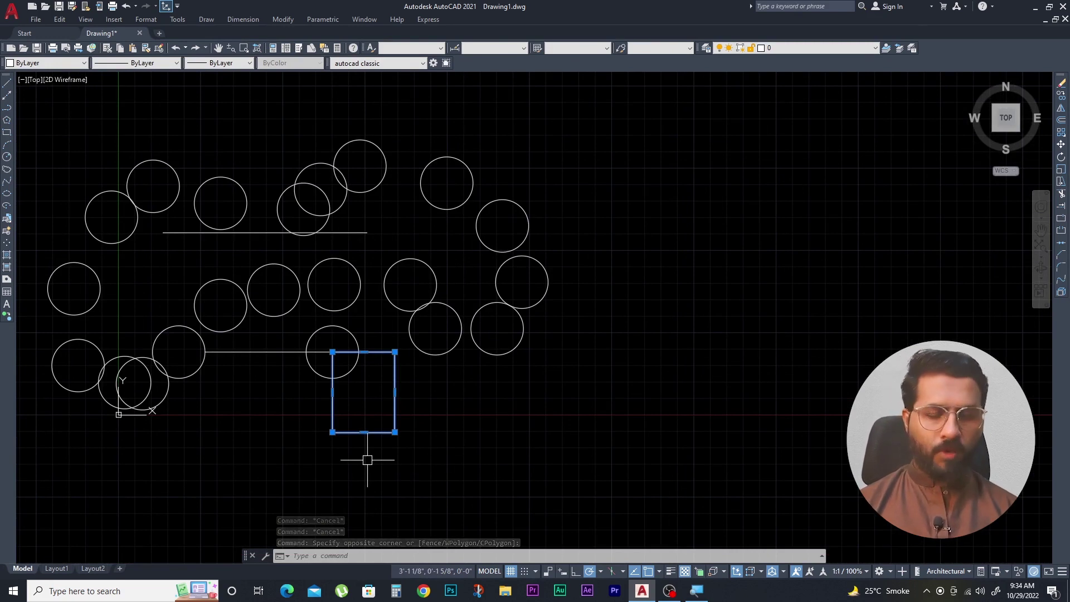
# Step: Copy the rectangle 50 feet straight to the right with ortho on
pyautogui.write('c')
pyautogui.press('Escape')
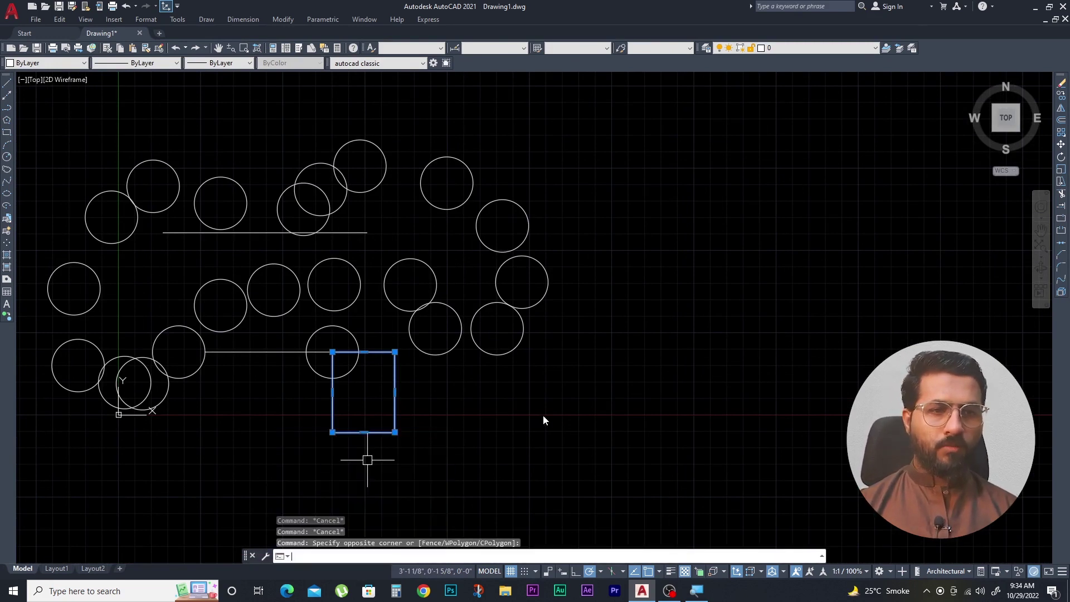
pyautogui.press('Escape')
pyautogui.write('co')
pyautogui.press('Return')
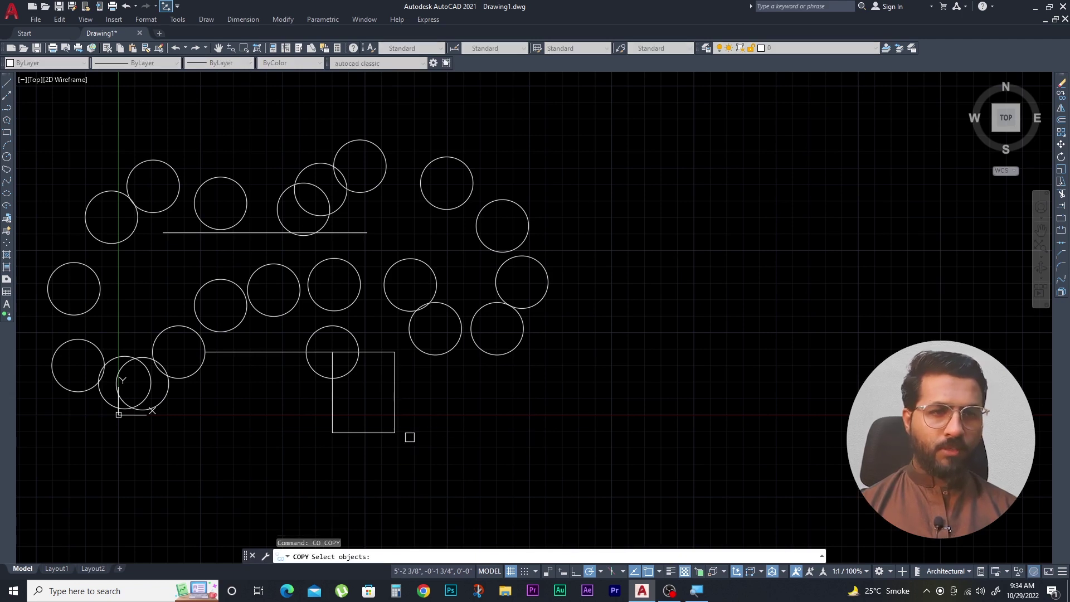
pyautogui.click(408, 437)
pyautogui.click(363, 451)
pyautogui.press('Return')
pyautogui.click(352, 460)
pyautogui.write("50'")
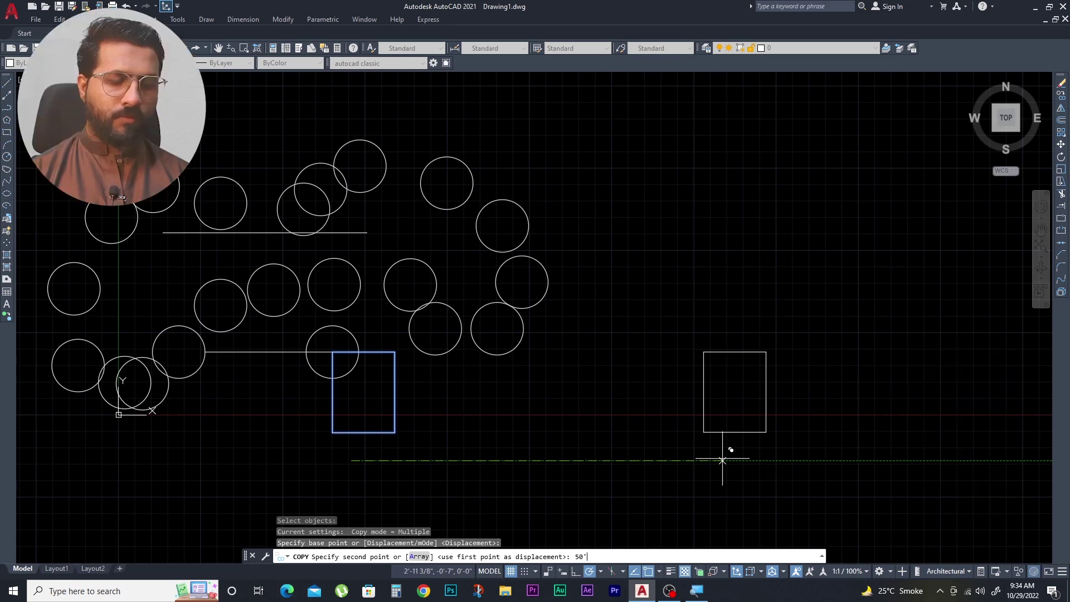
pyautogui.press('Escape')
pyautogui.scroll(-3, 374, 401)
# Step: Clear a stray selection window and an accidentally started Circle command
pyautogui.scroll(-3, 335, 356)
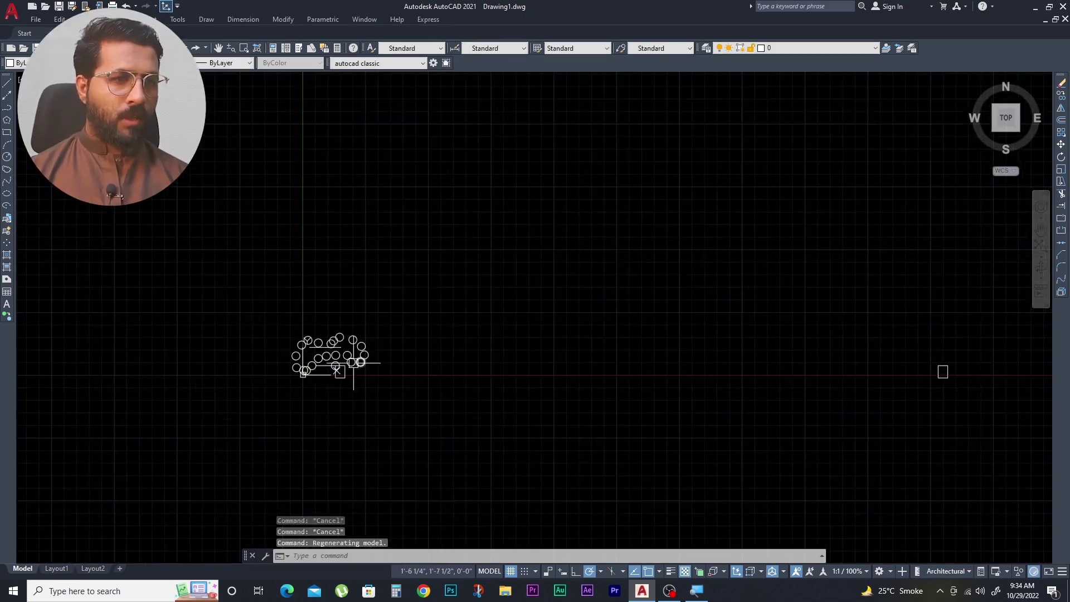
pyautogui.scroll(2, 867, 342)
pyautogui.click(973, 396)
pyautogui.press('Escape')
pyautogui.press('Escape')
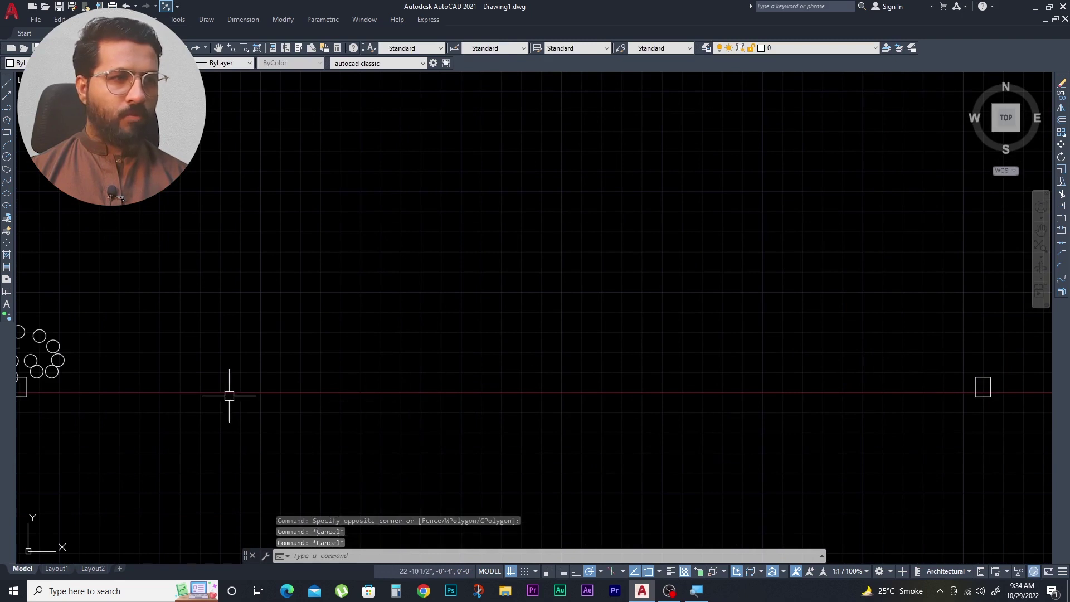
pyautogui.press('Escape')
pyautogui.write('c')
pyautogui.press('Return')
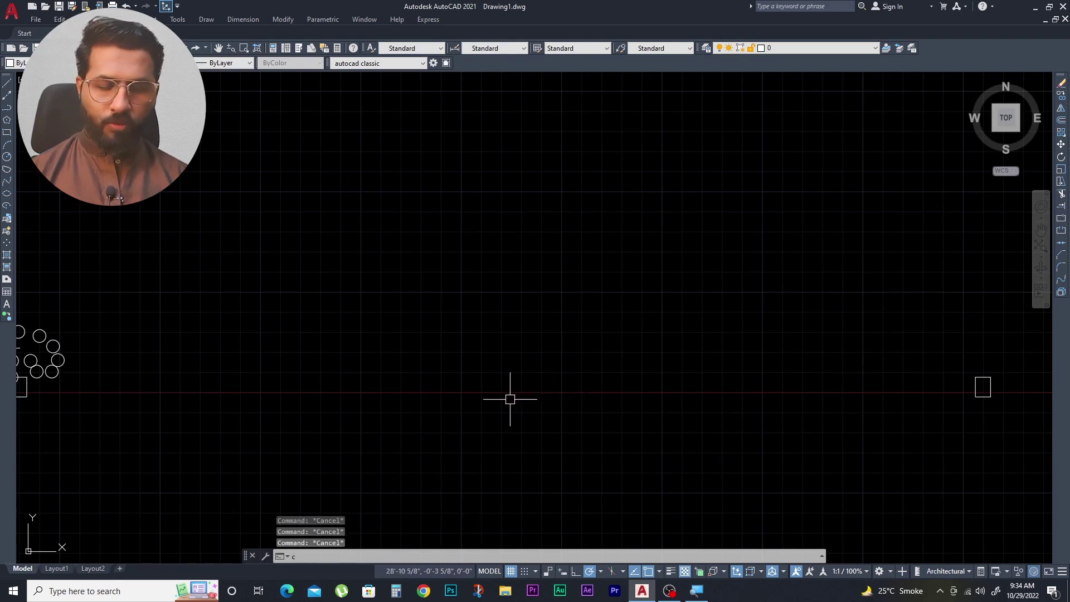
pyautogui.press('Escape')
# Step: Measure with DI between matching rectangle corners, confirming 50'-0" at angle 0
pyautogui.write('di')
pyautogui.press('Return')
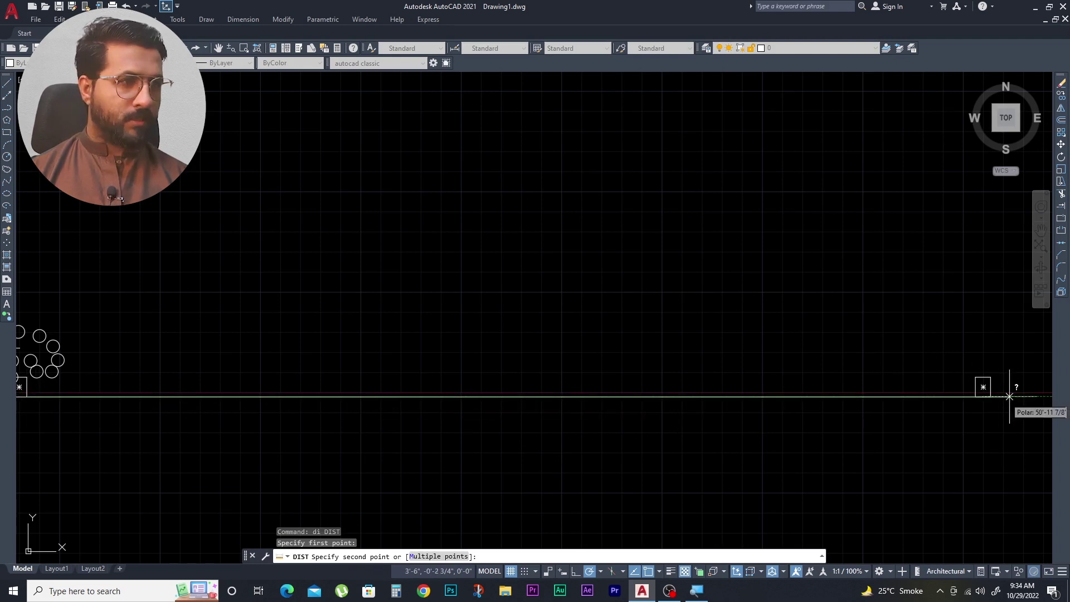
pyautogui.click(990, 396)
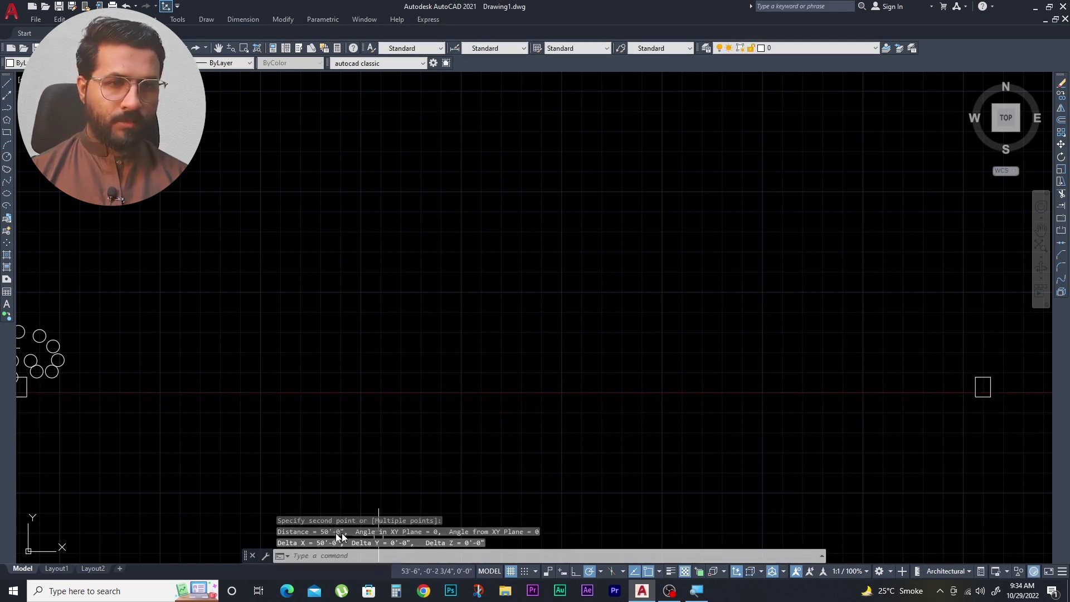